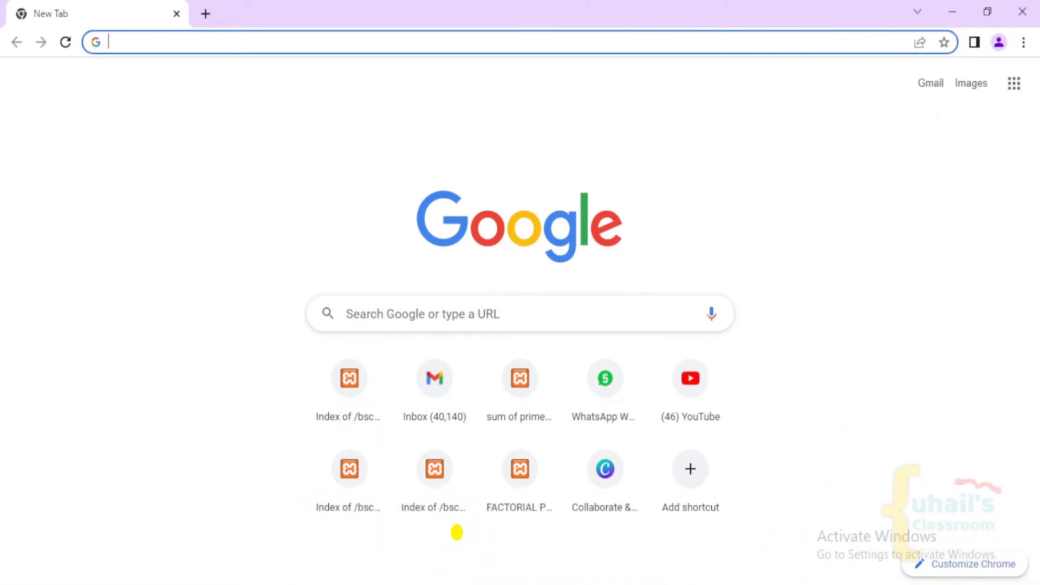
Step: Search Google for "pycharm for windows 10 64 bit"
text(pyc)
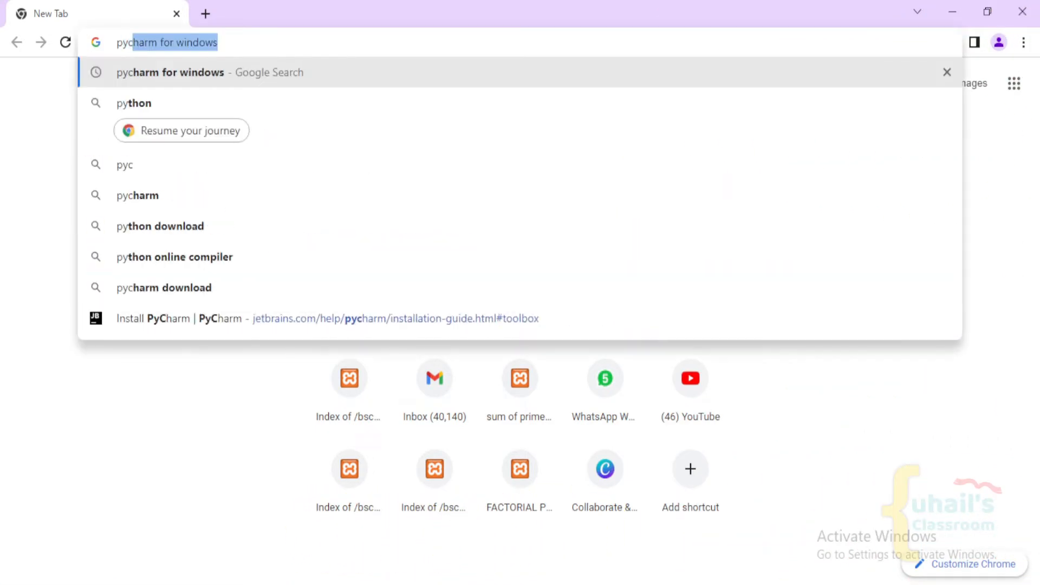
text(harm)
key(BackSpace)
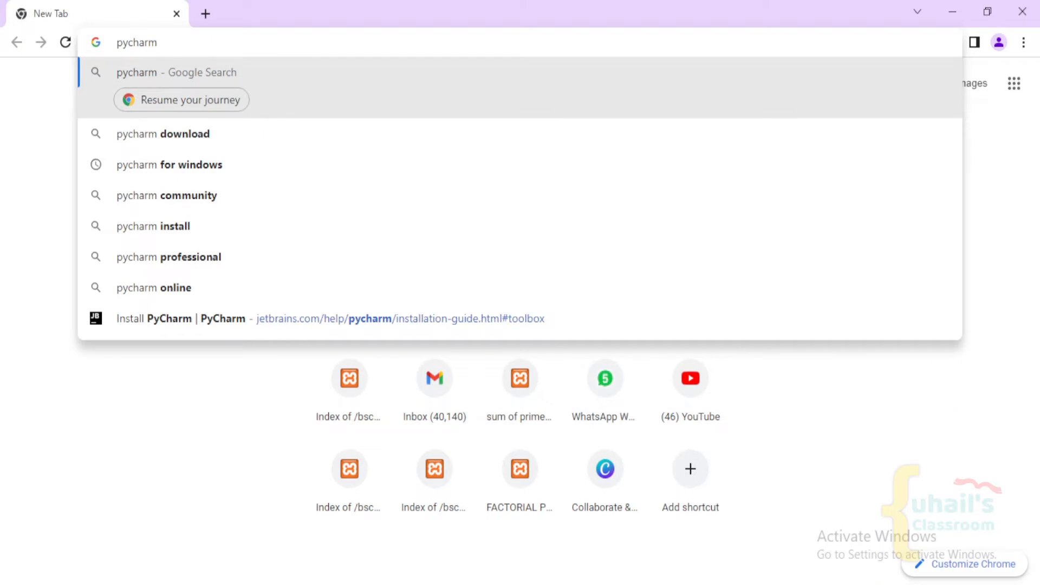
text(for )
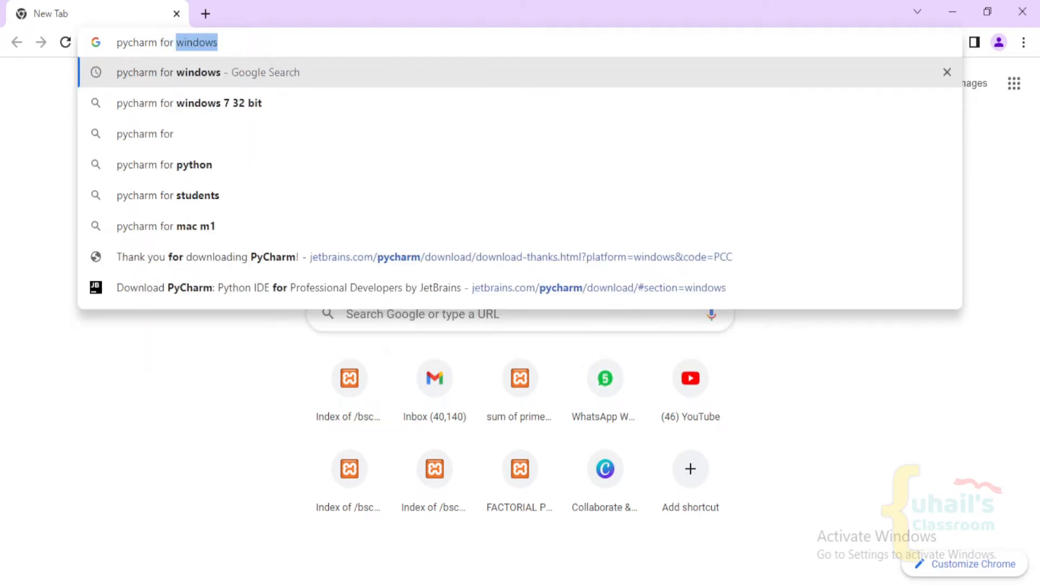
text(windows 10)
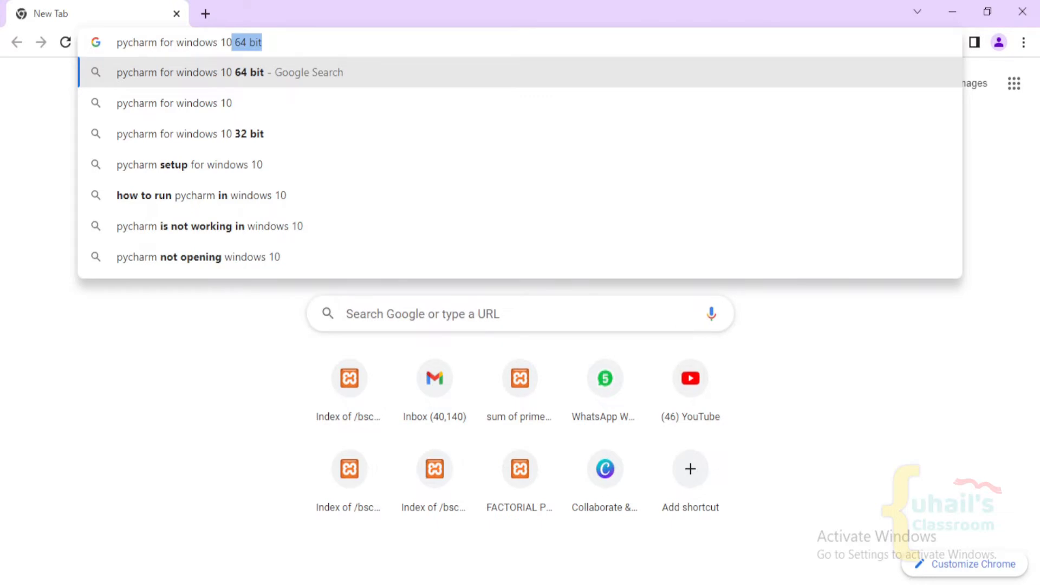
key(Right)
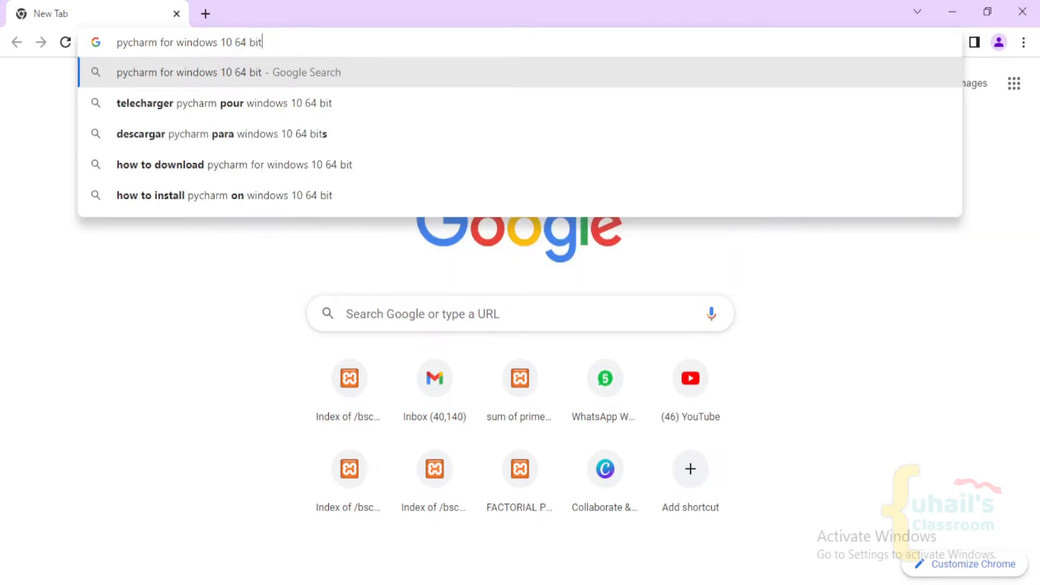
key(Return)
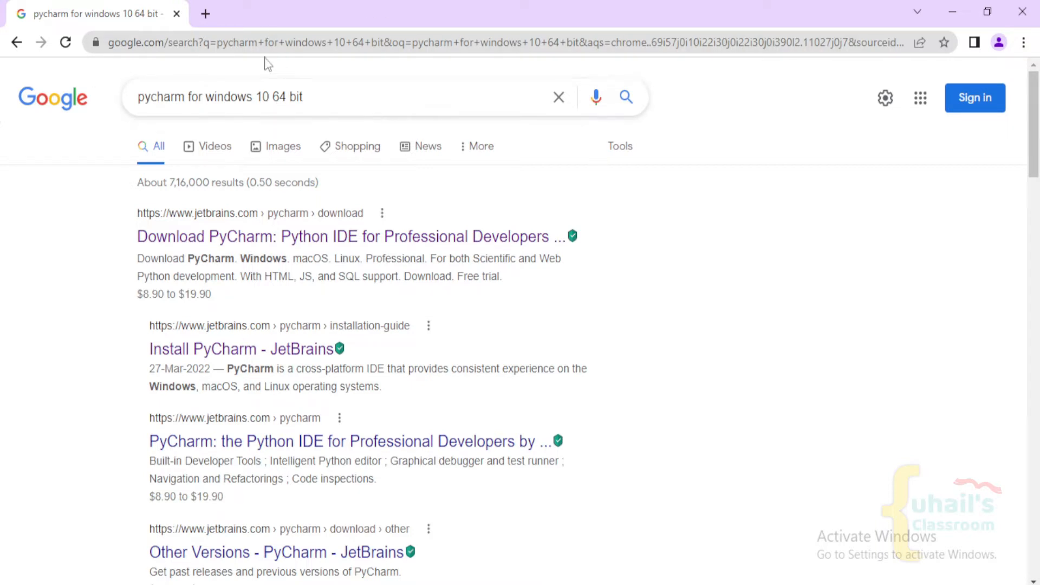
Step: Open python.org in a new tab, view its Windows download options, and close that tab
click(210, 14)
text(py)
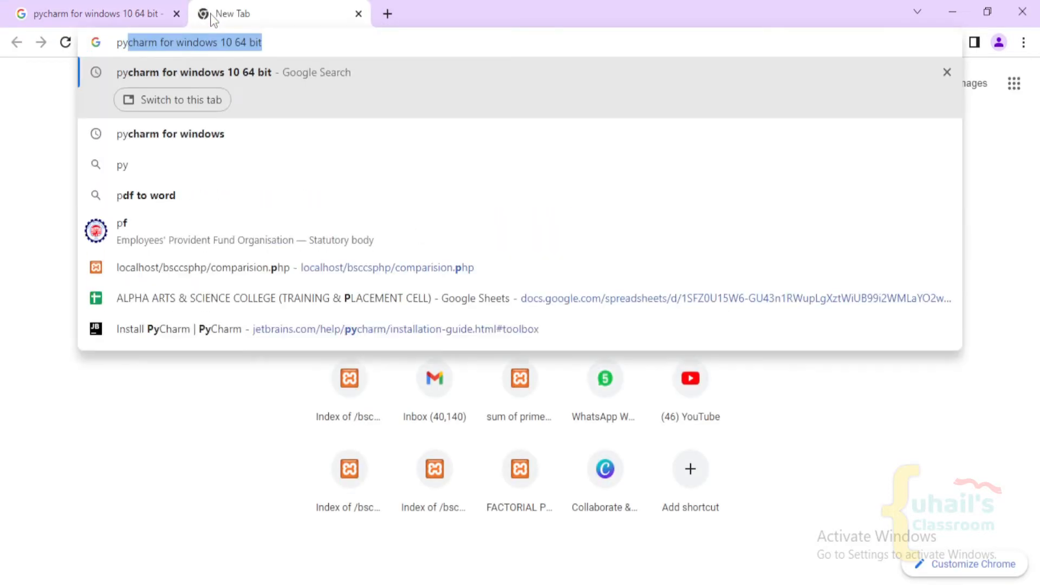
text(thon.org)
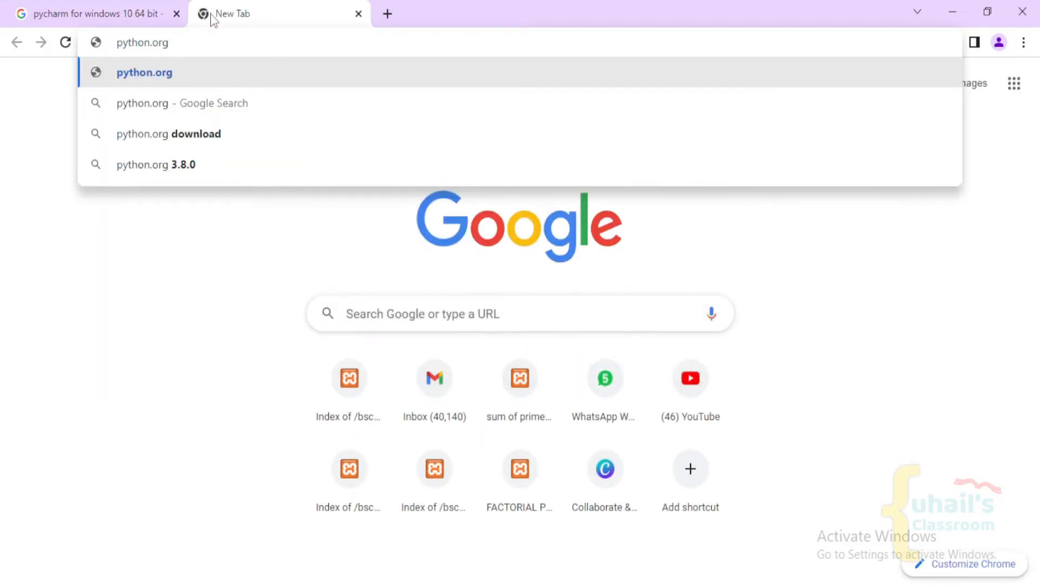
key(Return)
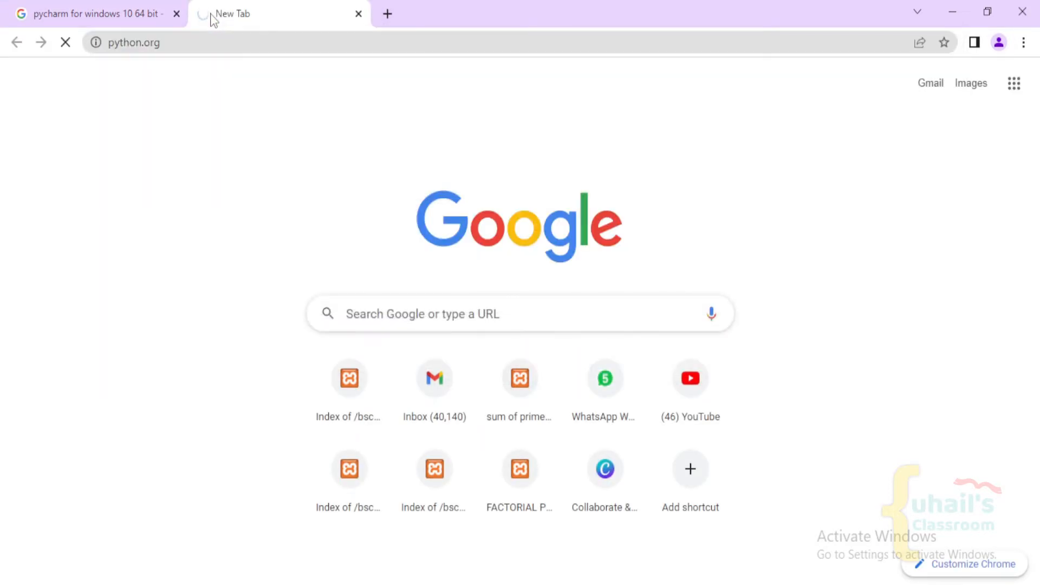
mouse_move(200, 205)
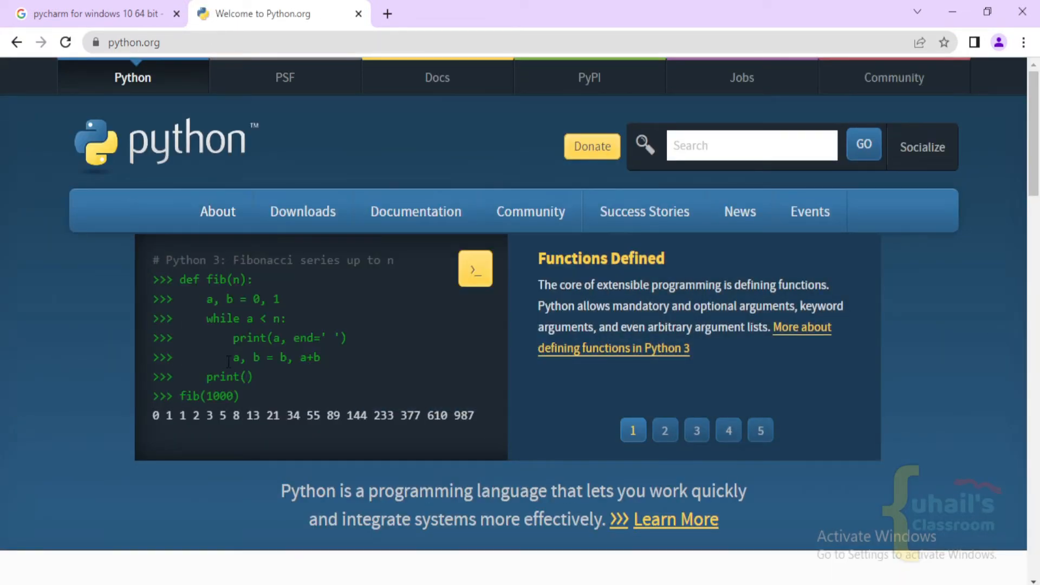
mouse_move(320, 217)
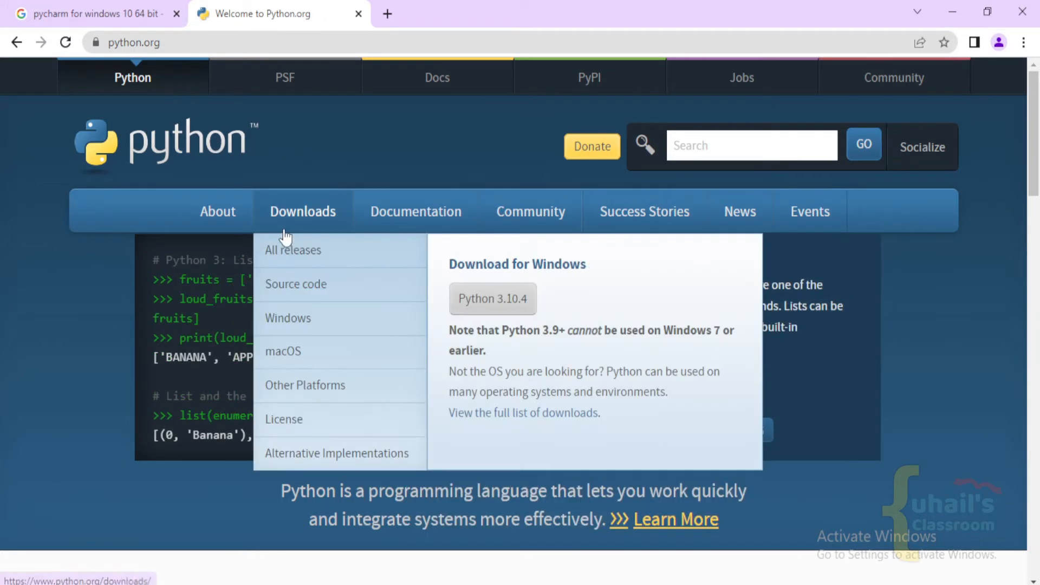
click(359, 14)
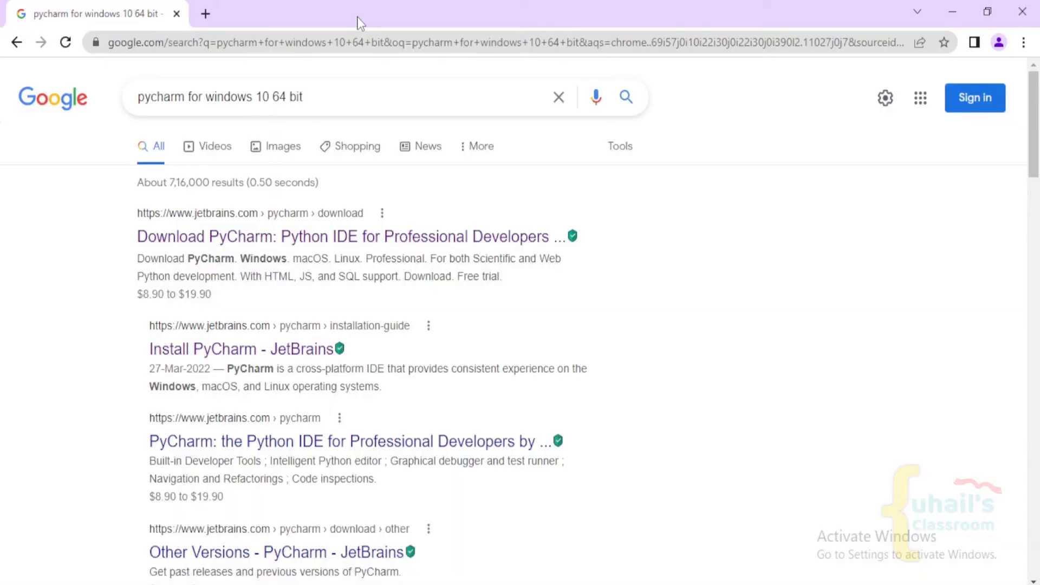
Step: Download the Windows Community edition of PyCharm from the JetBrains download page
click(239, 239)
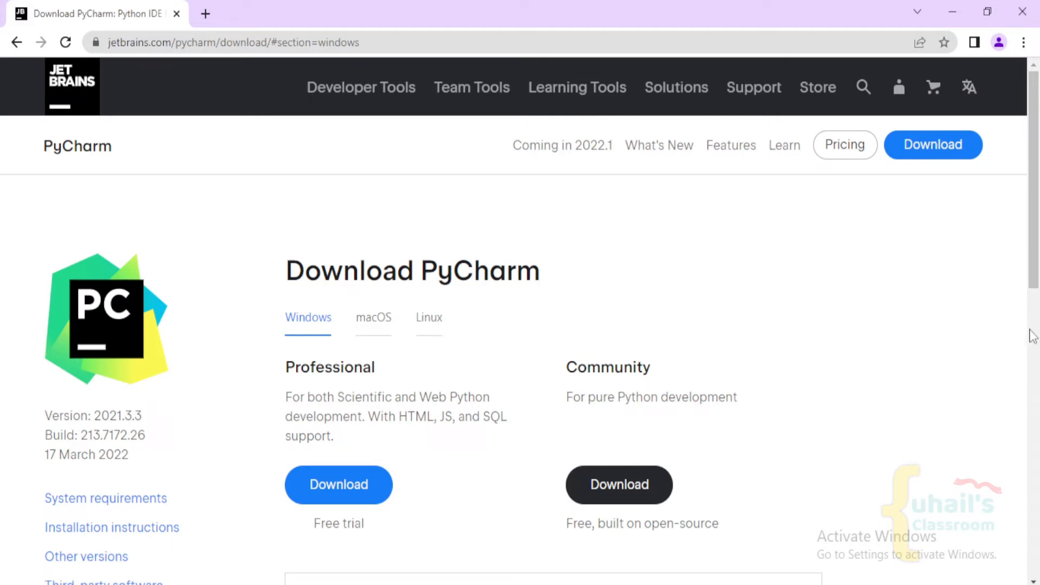
drag(1031, 277, 1031, 345)
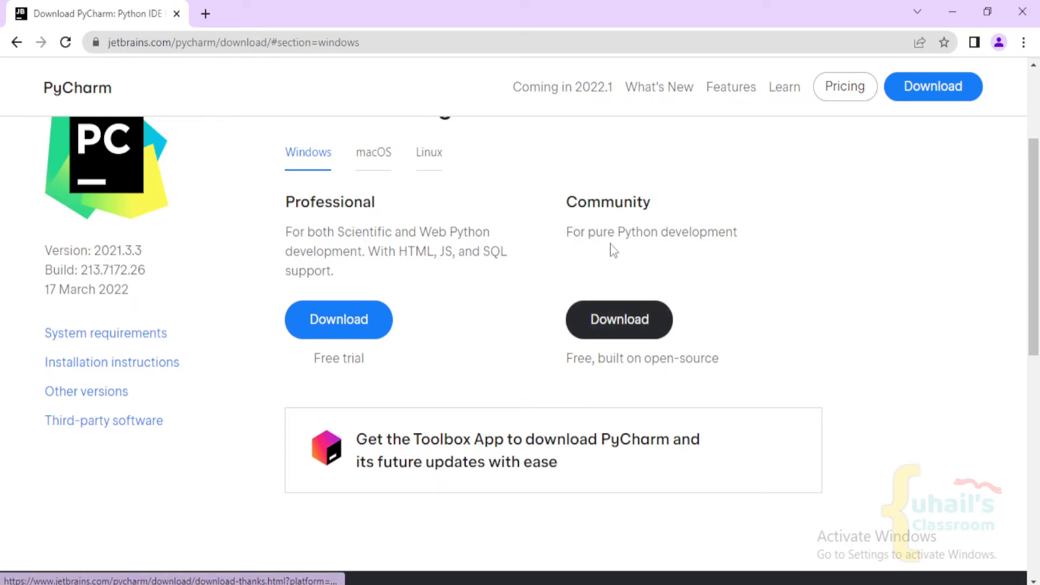
click(615, 334)
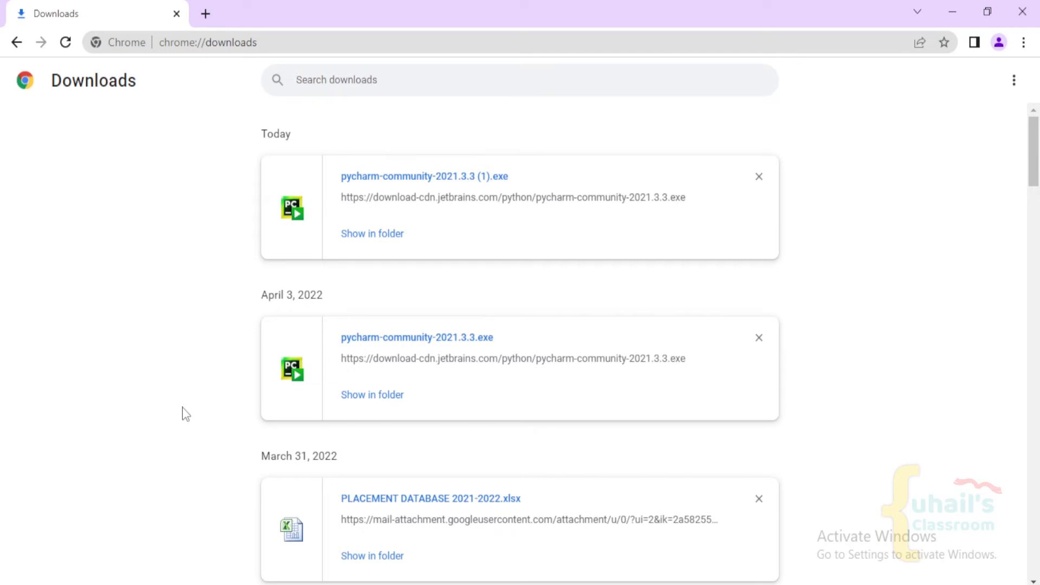
Step: Run the downloaded pycharm-community-2021.3.3 (1).exe installer and continue past its welcome page
click(410, 177)
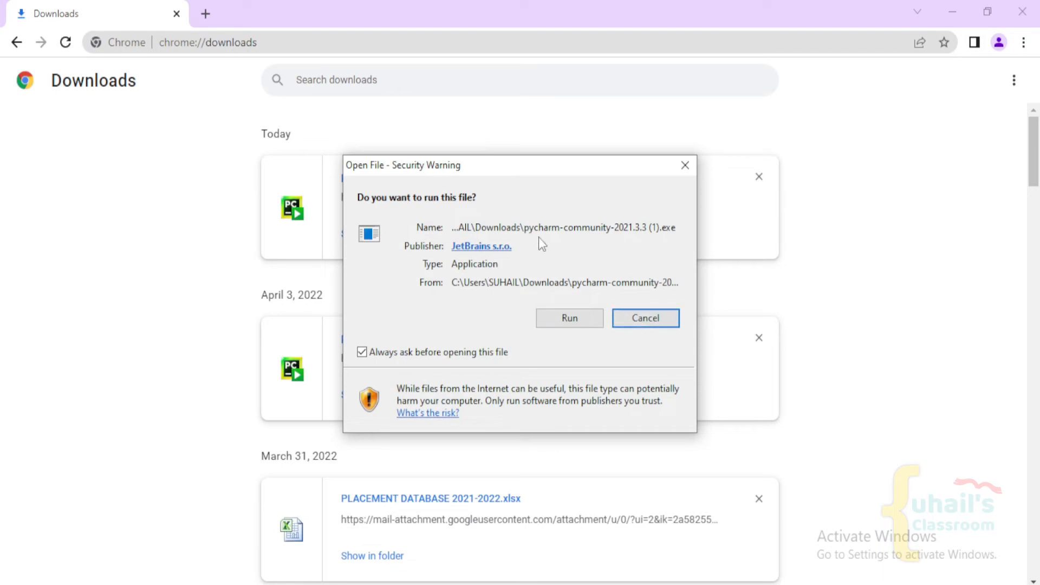
click(569, 319)
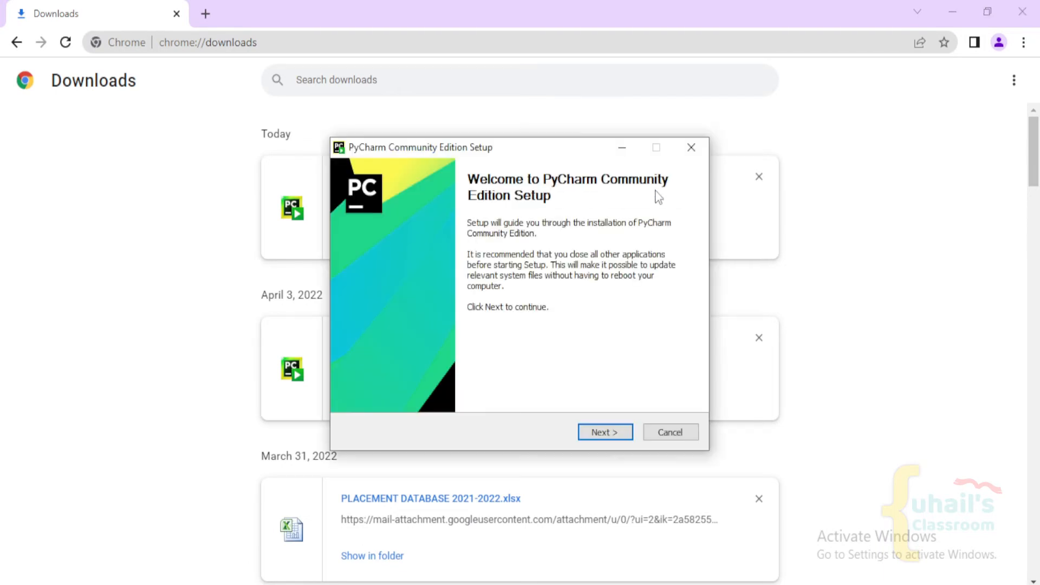
click(604, 435)
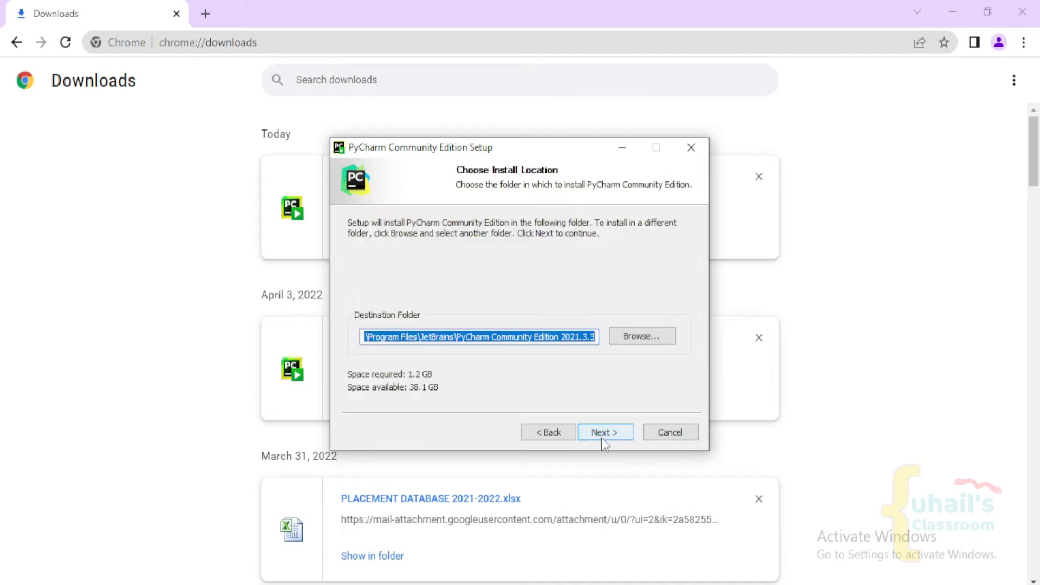
Step: Set the installation destination to New Volume (F:) and continue to the installation options
click(636, 339)
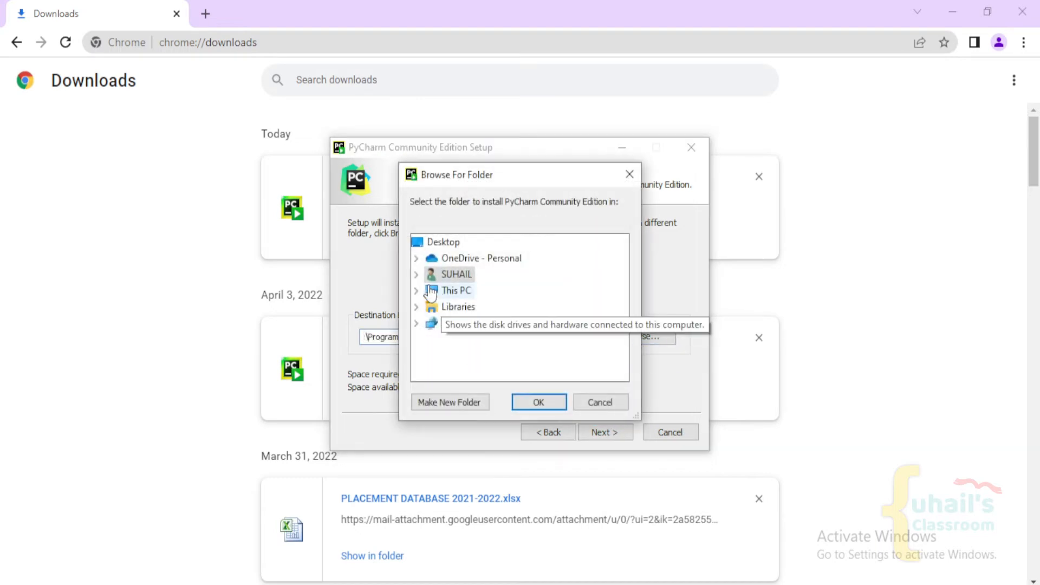
double_click(432, 292)
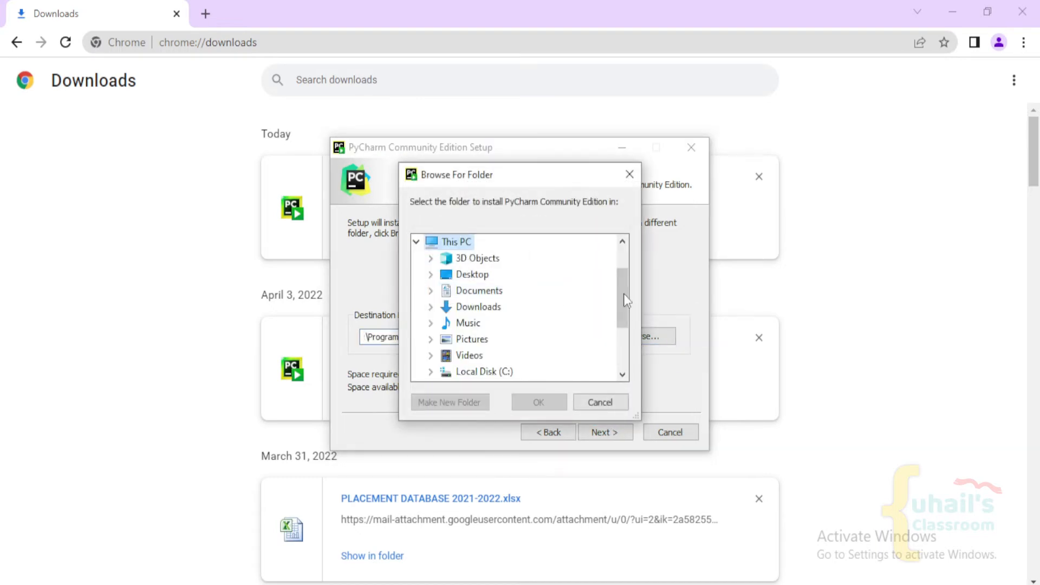
drag(623, 301, 622, 352)
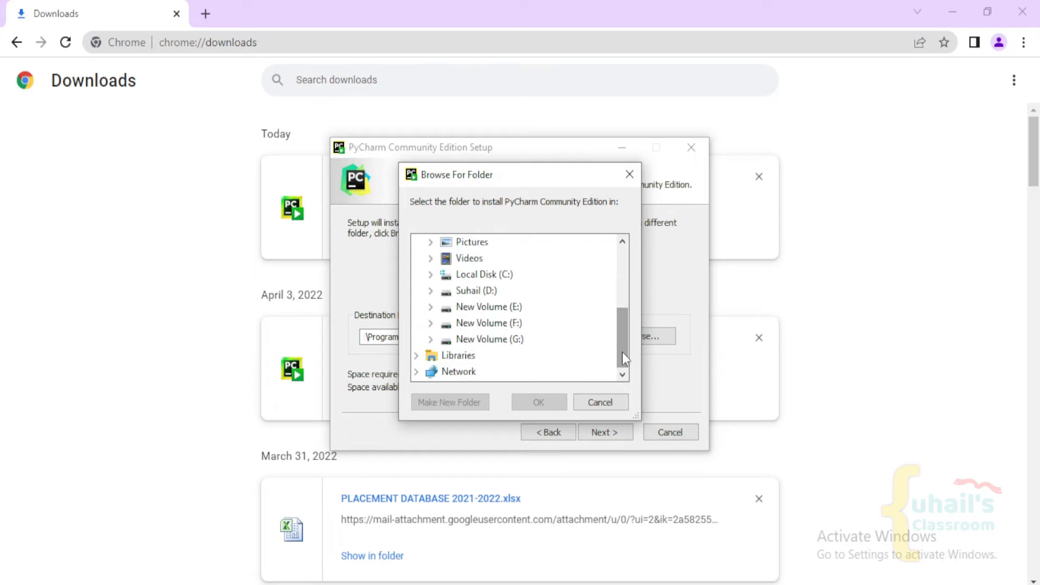
click(489, 324)
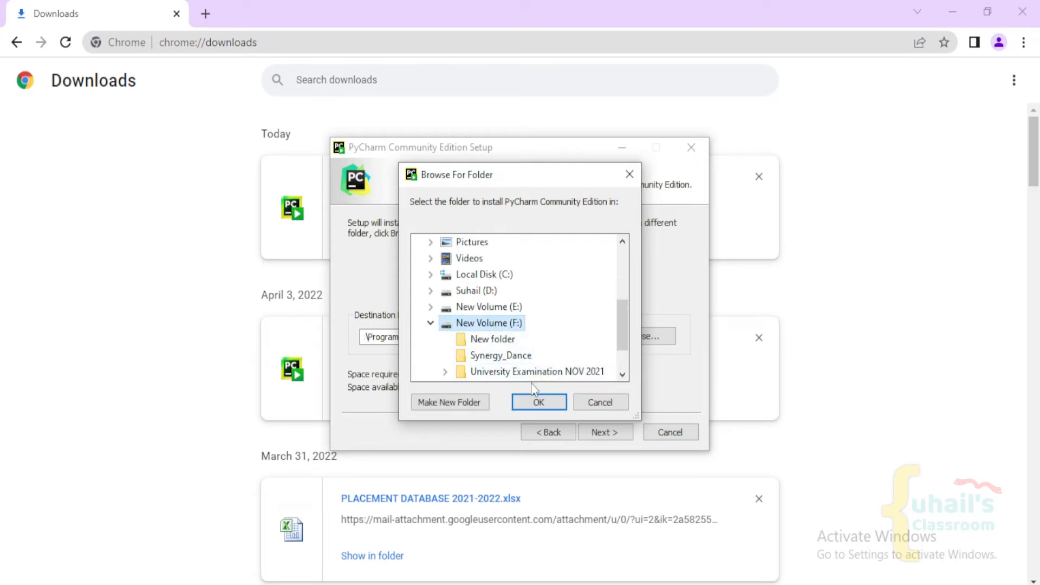
click(537, 402)
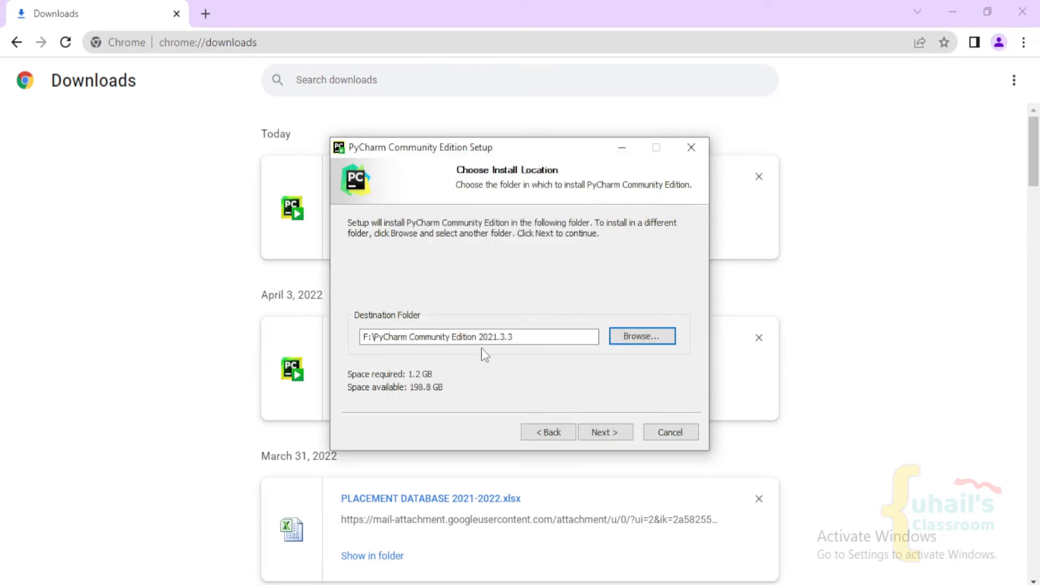
click(604, 431)
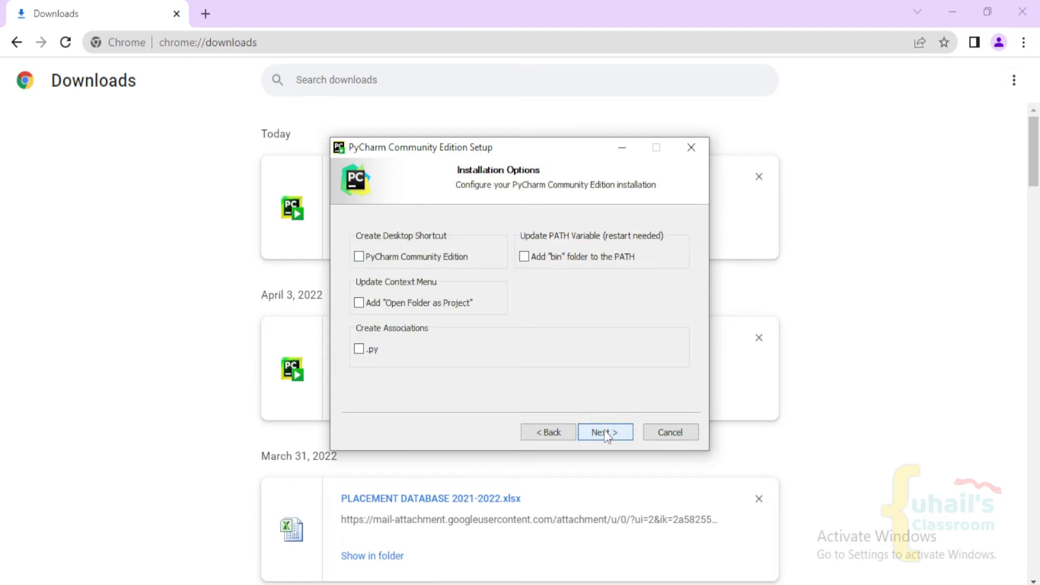
Step: Enable adding the "bin" folder to the PATH, the desktop shortcut and "Open Folder as Project", and continue the setup
click(525, 258)
click(360, 258)
click(360, 303)
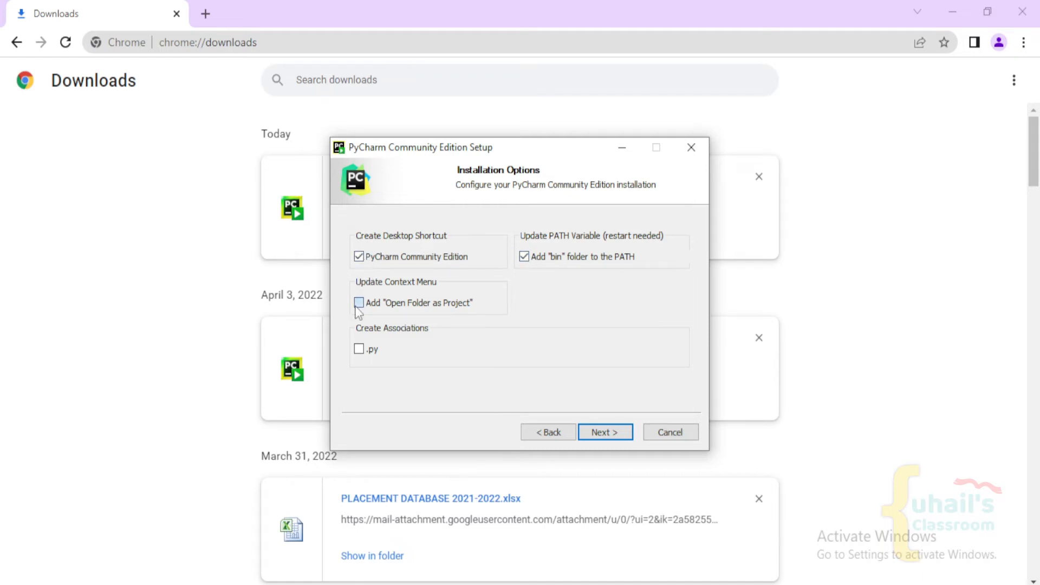
click(614, 440)
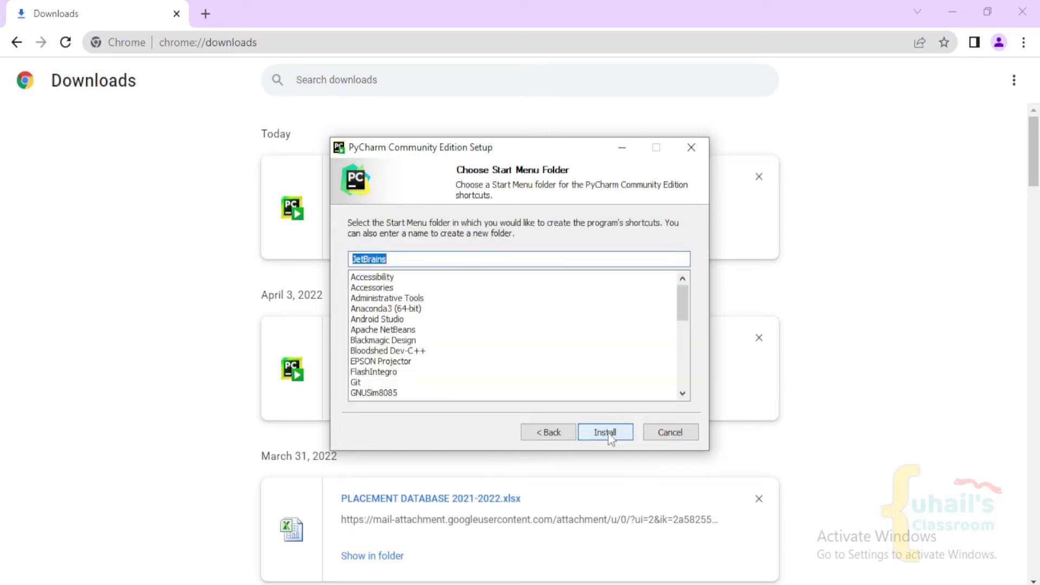
Step: Install PyCharm Community Edition with the JetBrains Start Menu folder and choose to reboot now
click(608, 432)
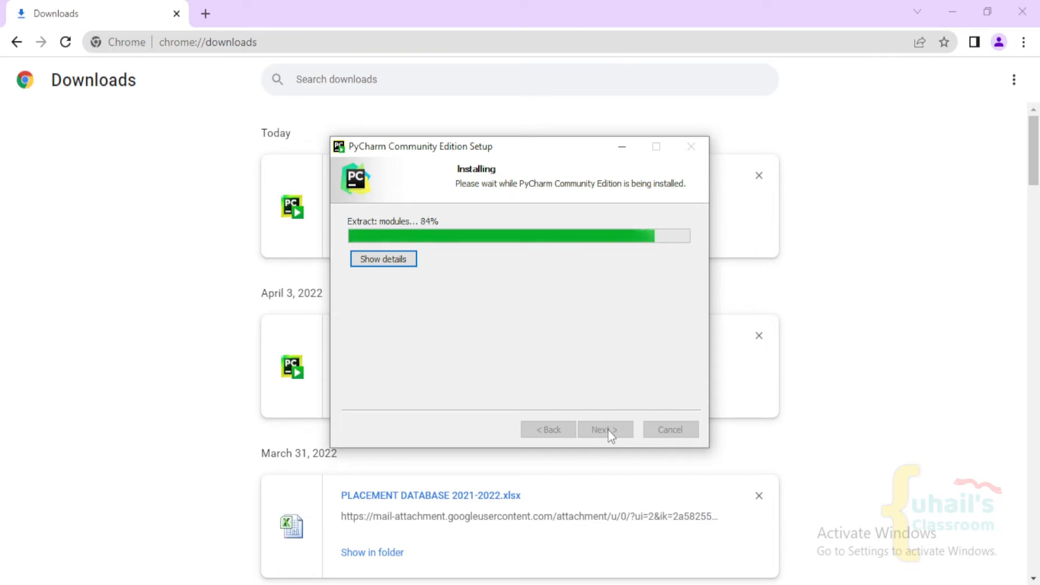
click(608, 430)
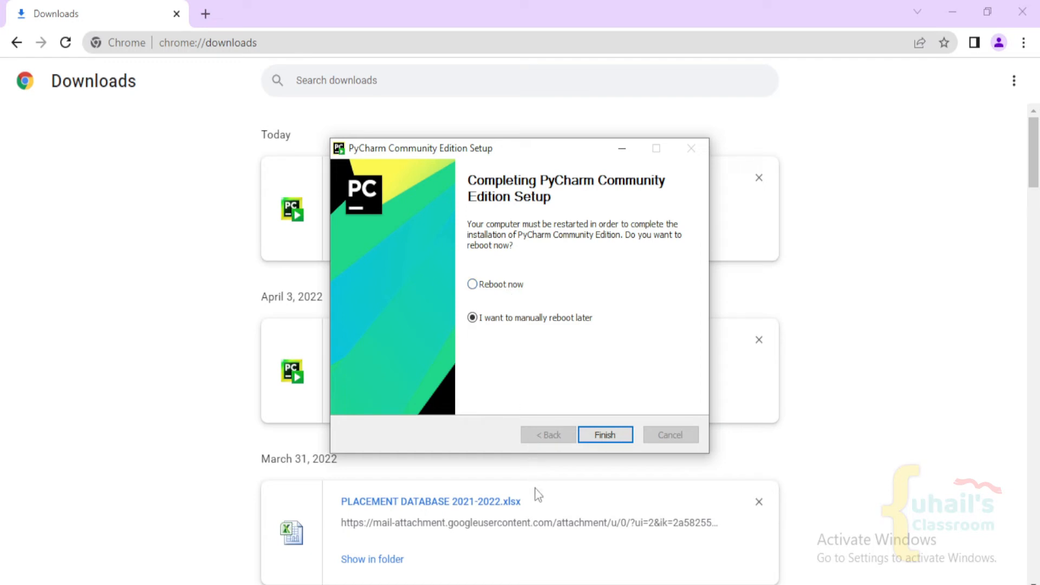
click(491, 289)
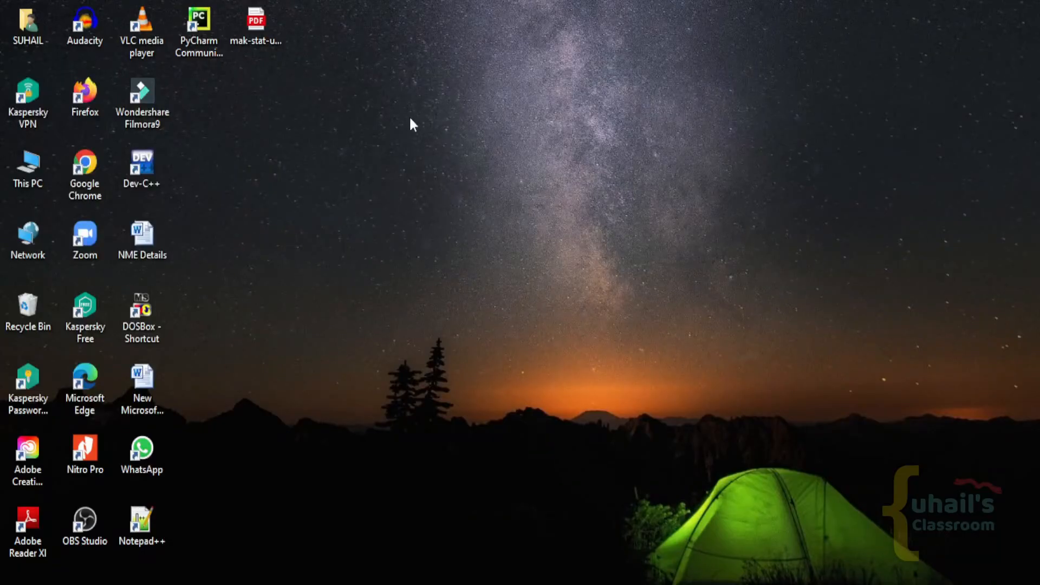
Step: Launch PyCharm Community Edition from the desktop without importing settings, and maximize its welcome window
double_click(209, 37)
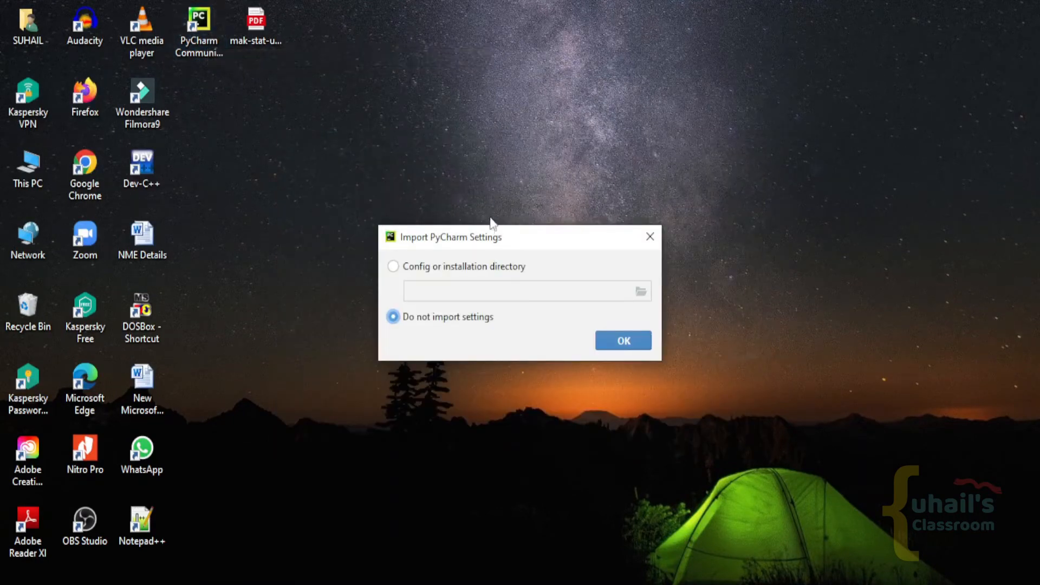
click(641, 343)
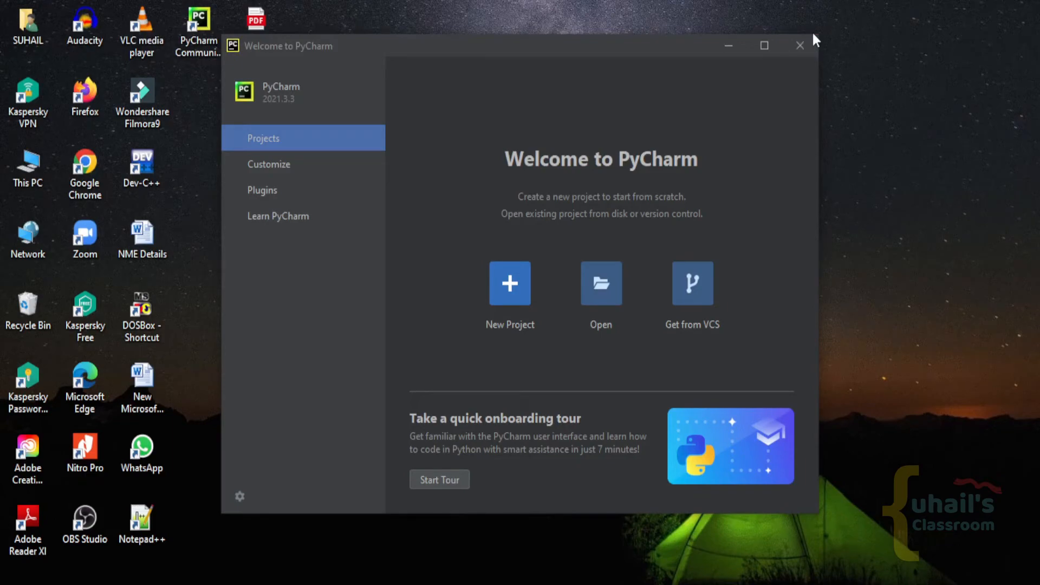
click(763, 46)
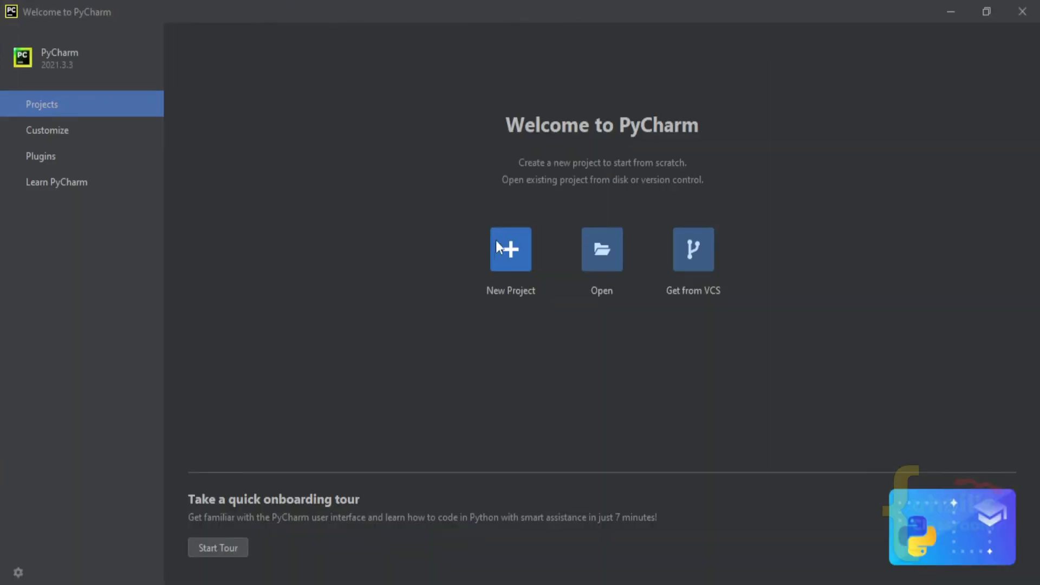
Step: Start a new project and set its location to a folder named suhailsclassroomproject inside PycharmProjects
click(521, 252)
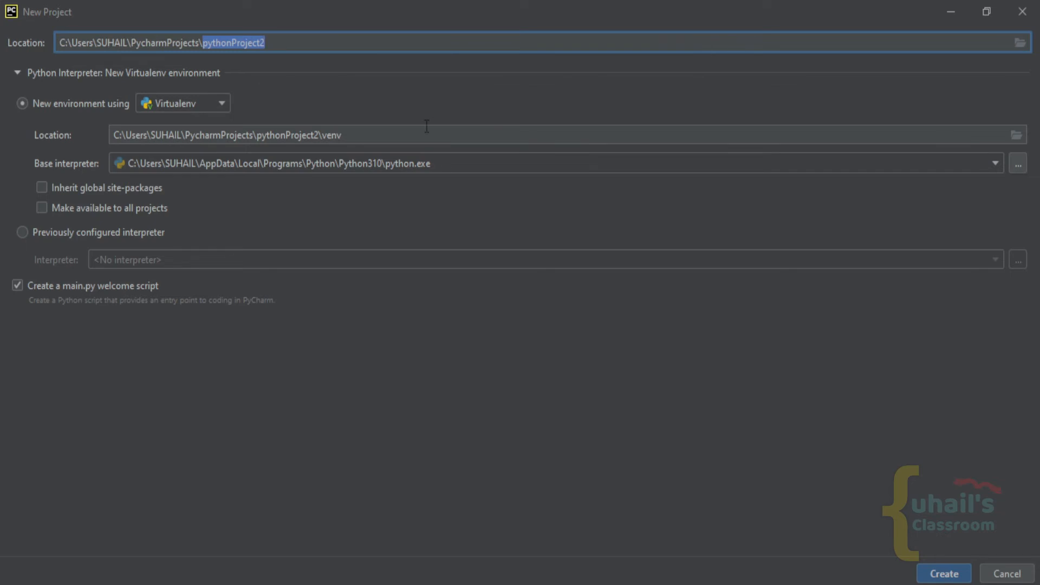
key(BackSpace)
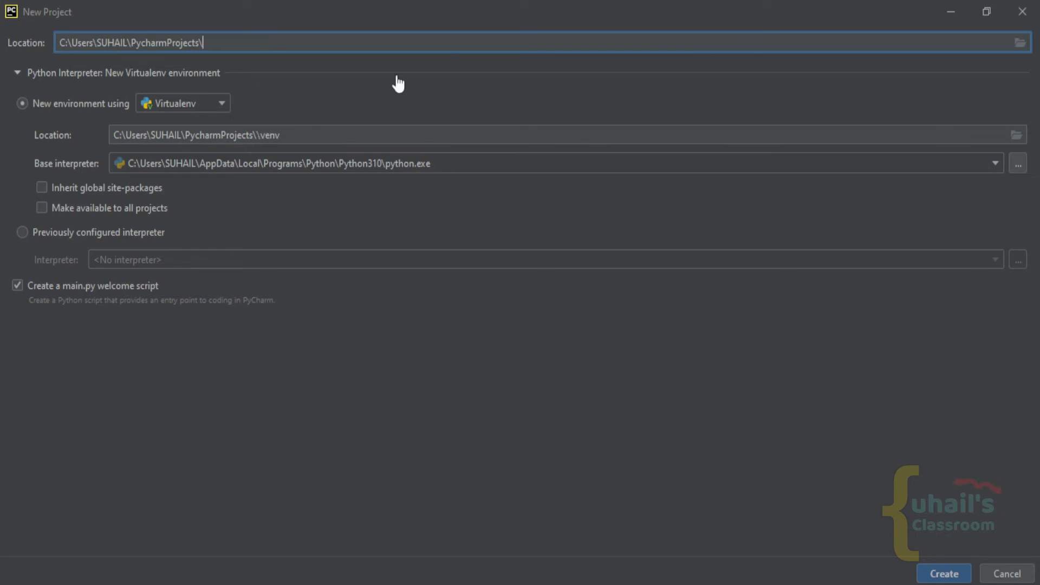
text(suhailsclassroomproj)
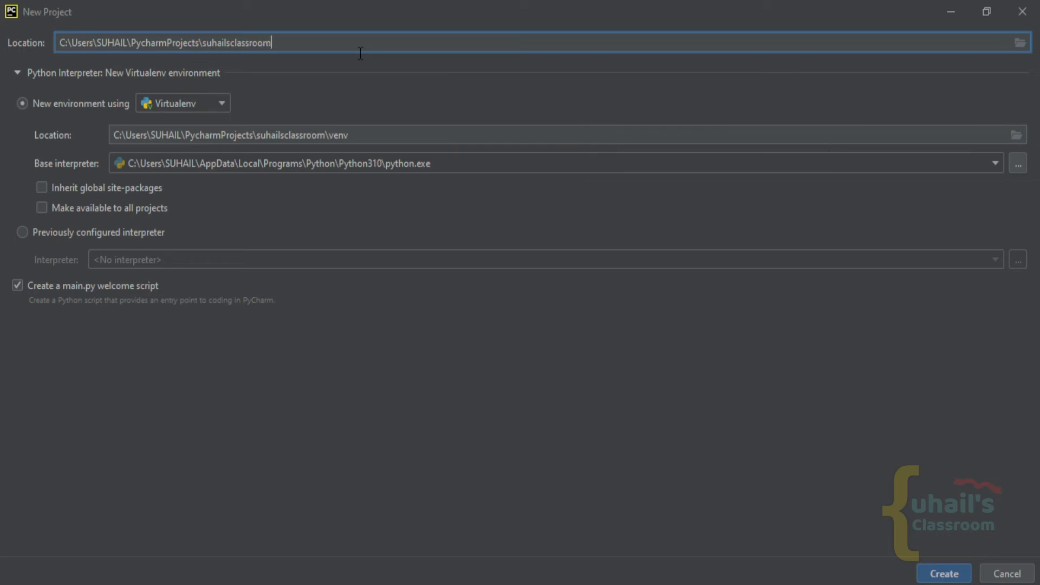
text(ect)
drag(242, 139, 229, 142)
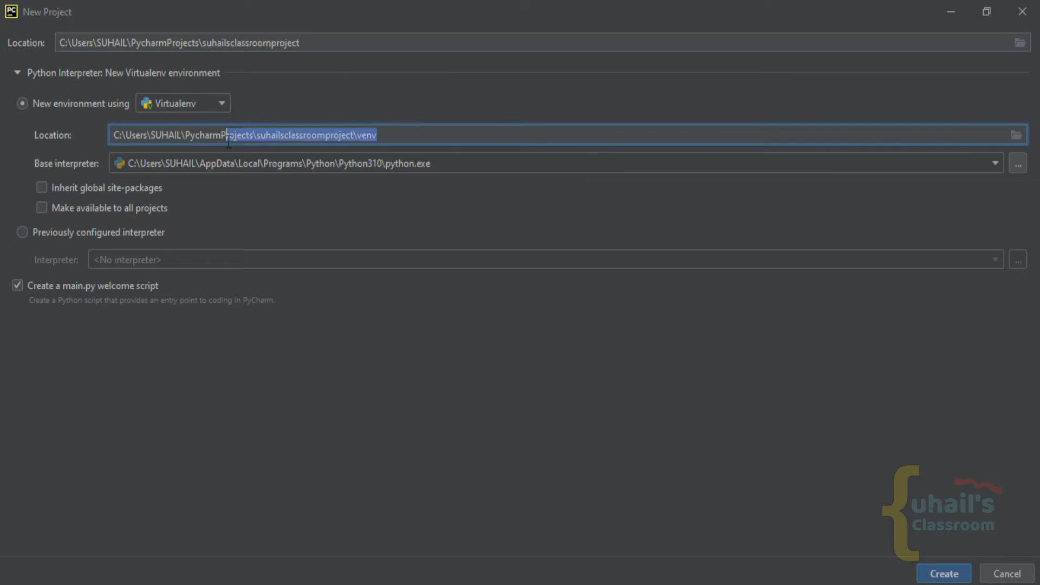
Step: Create the project with the Python310 base interpreter, without the main.py welcome script, and with its environment made available to all projects
click(364, 172)
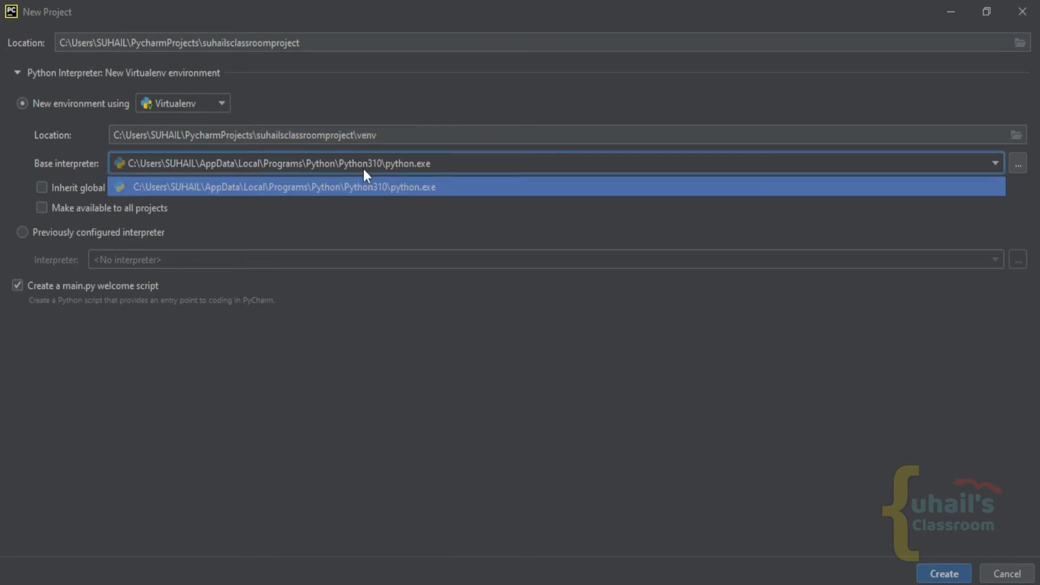
click(367, 168)
click(995, 165)
click(996, 165)
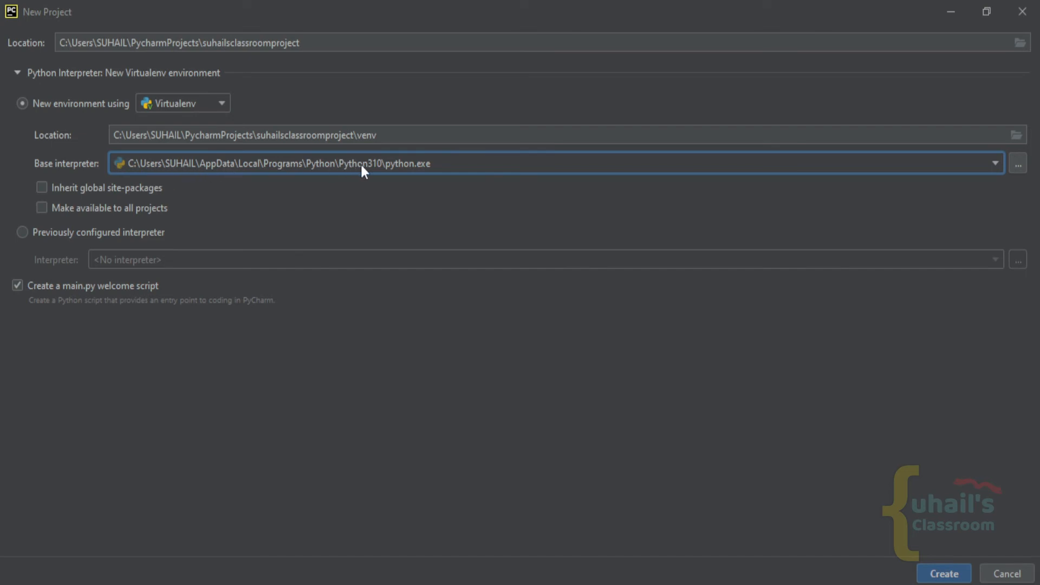
click(14, 291)
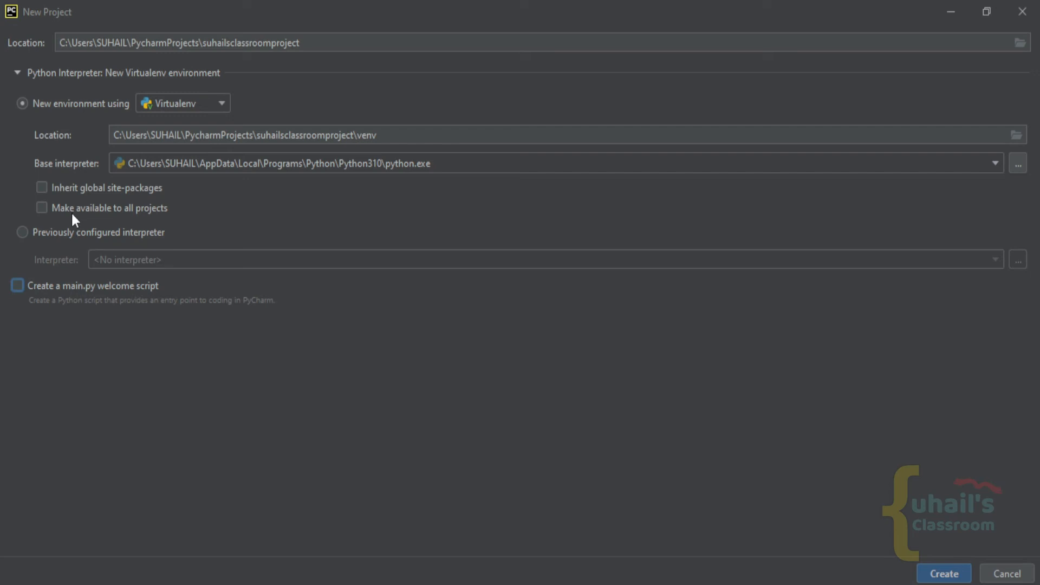
click(44, 207)
click(948, 579)
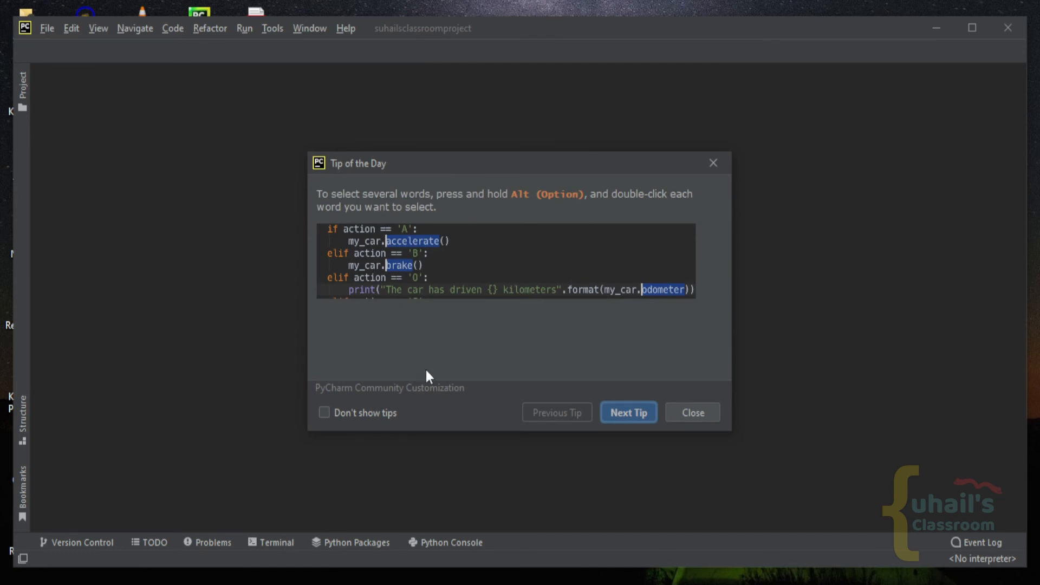
Step: Turn off the startup tips and dismiss the Tip of the Day
click(378, 416)
click(681, 413)
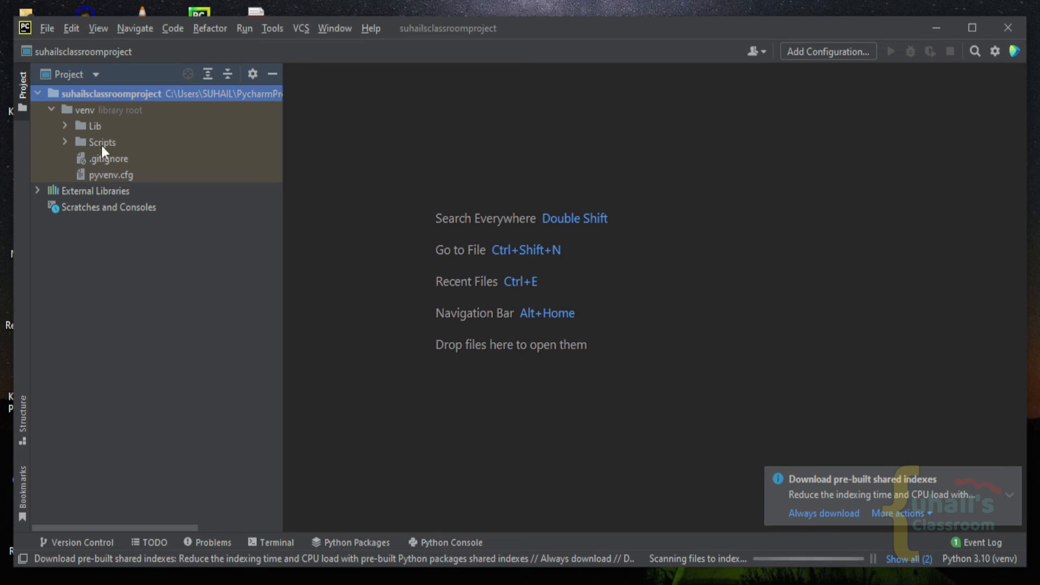
Step: Add a new Python file named MyFirstPgm to the root of suhailsclassroomproject
right_click(125, 93)
mouse_move(148, 97)
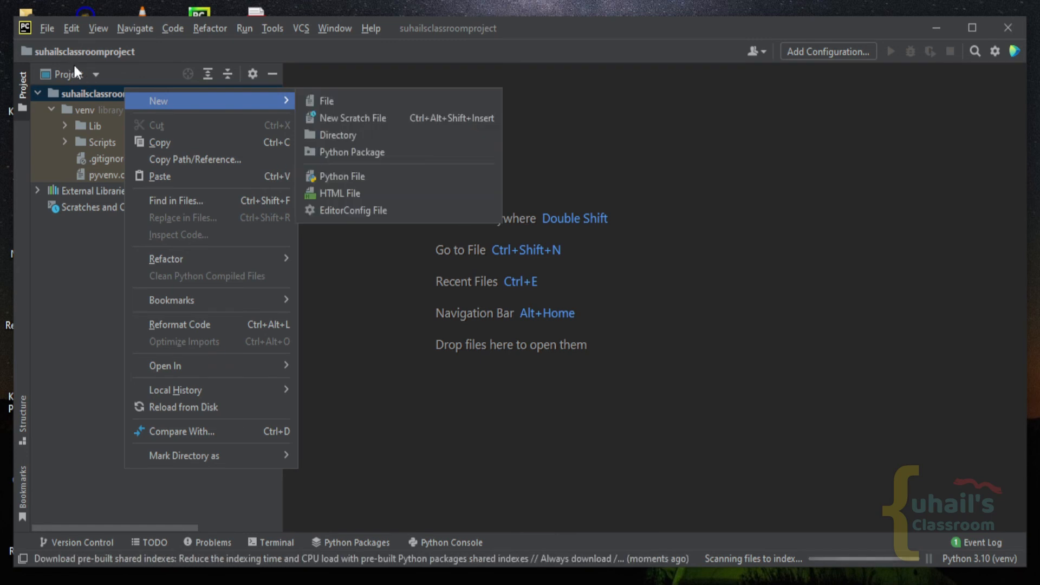
right_click(102, 90)
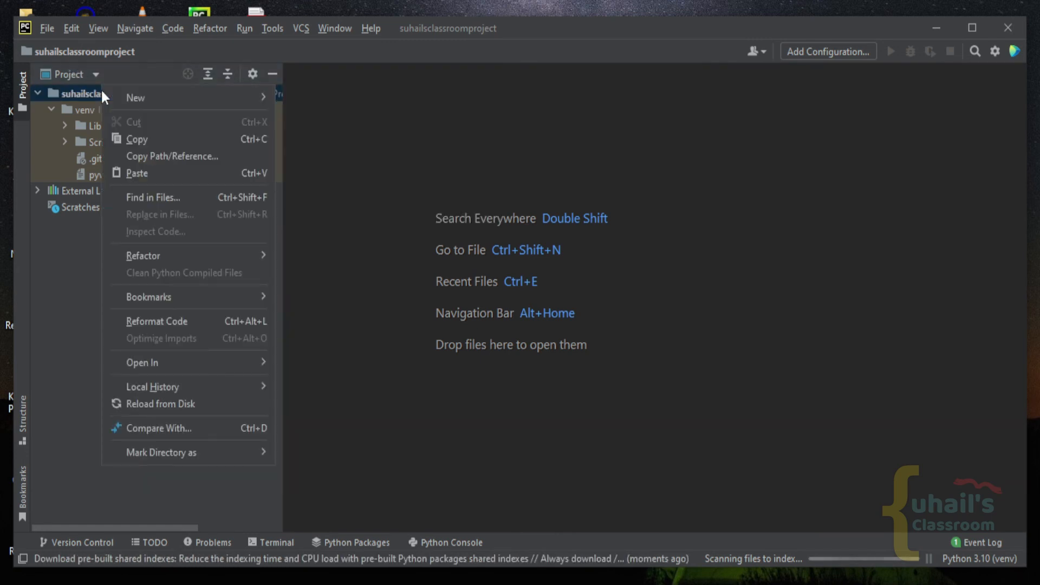
mouse_move(198, 93)
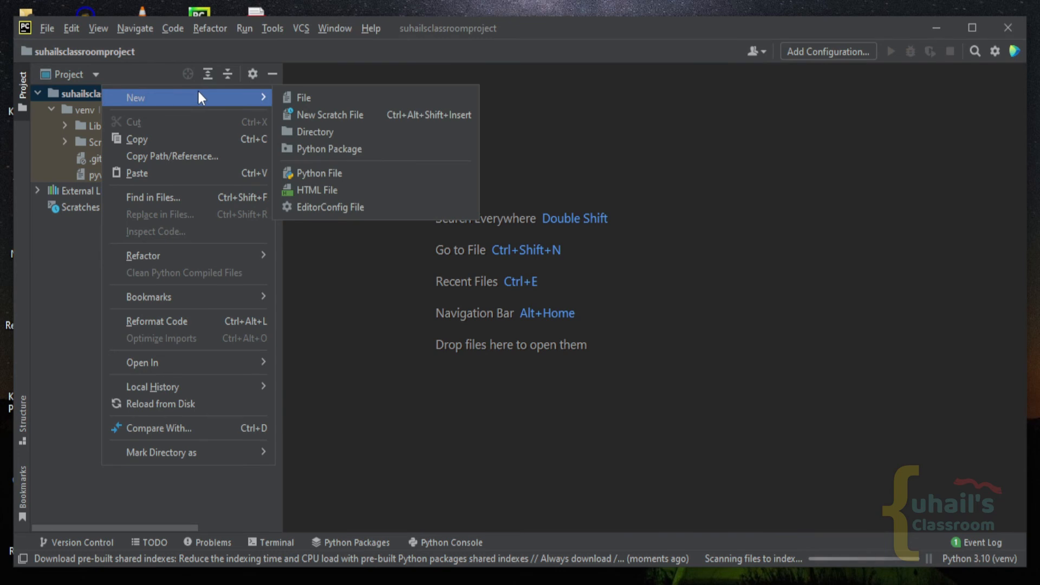
click(396, 173)
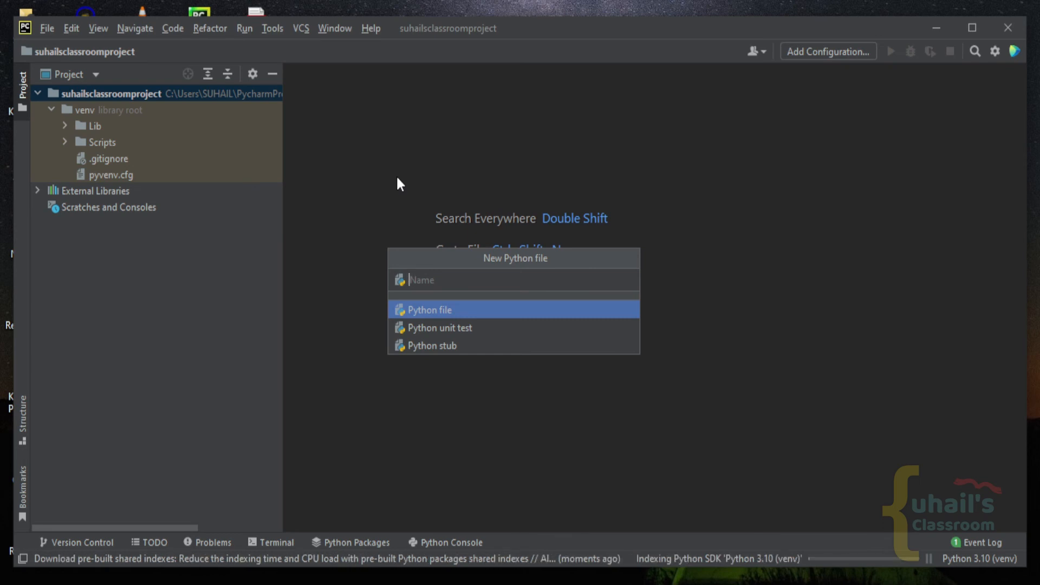
text(Ma)
key(BackSpace)
text(yFirst)
text(Pgm)
key(Return)
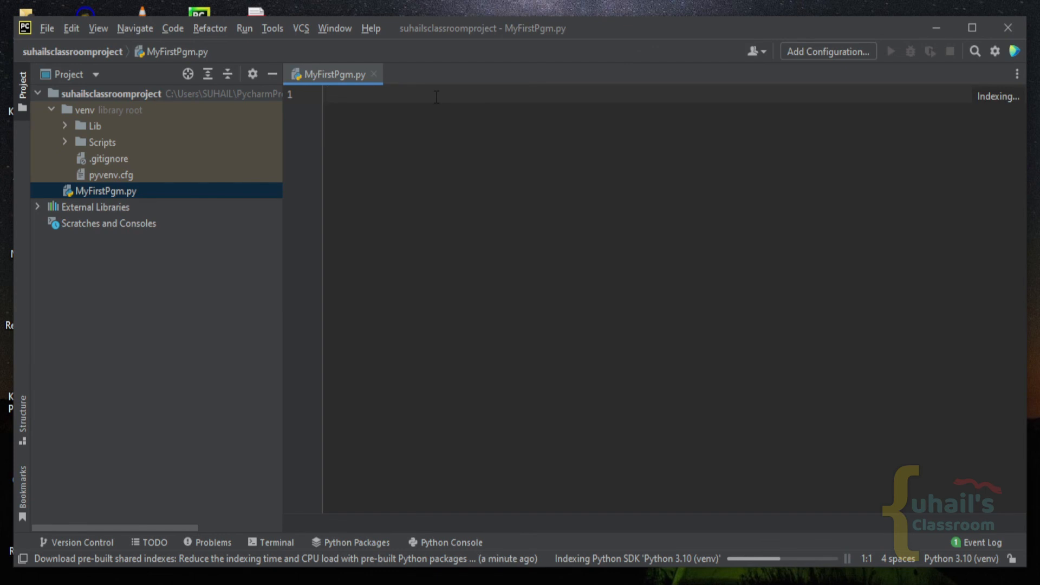
Step: Write the statement print("welcome to pycharm community"); on the first line of MyFirstPgm.py
text(print("w)
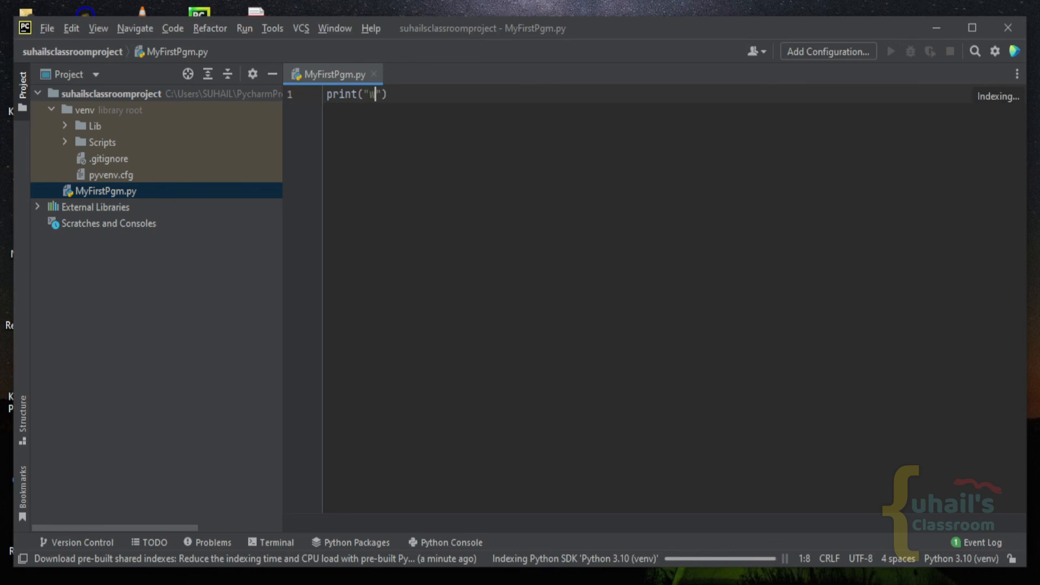
text(elcome ty)
key(BackSpace)
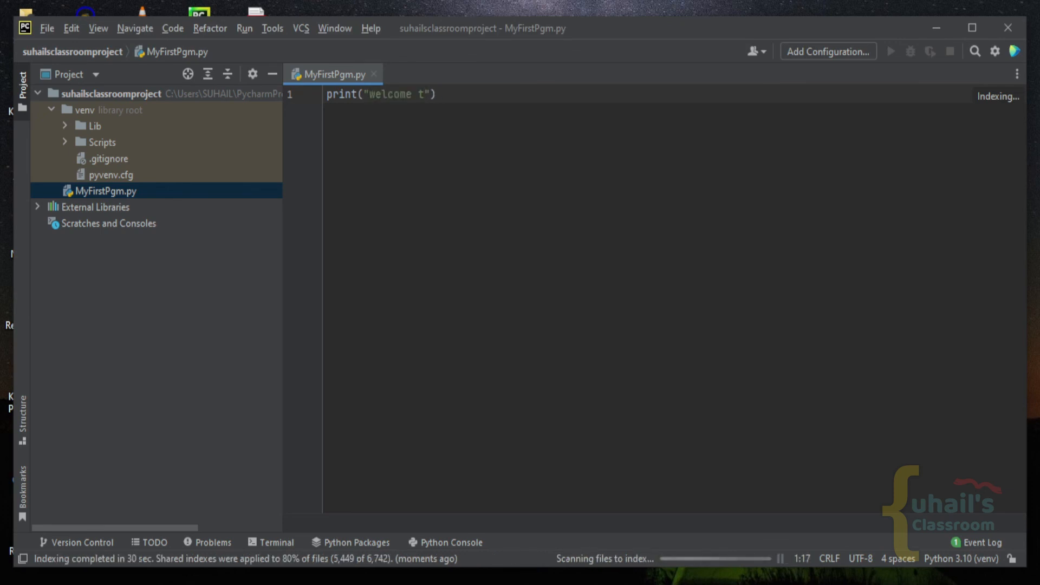
text(o pycharm)
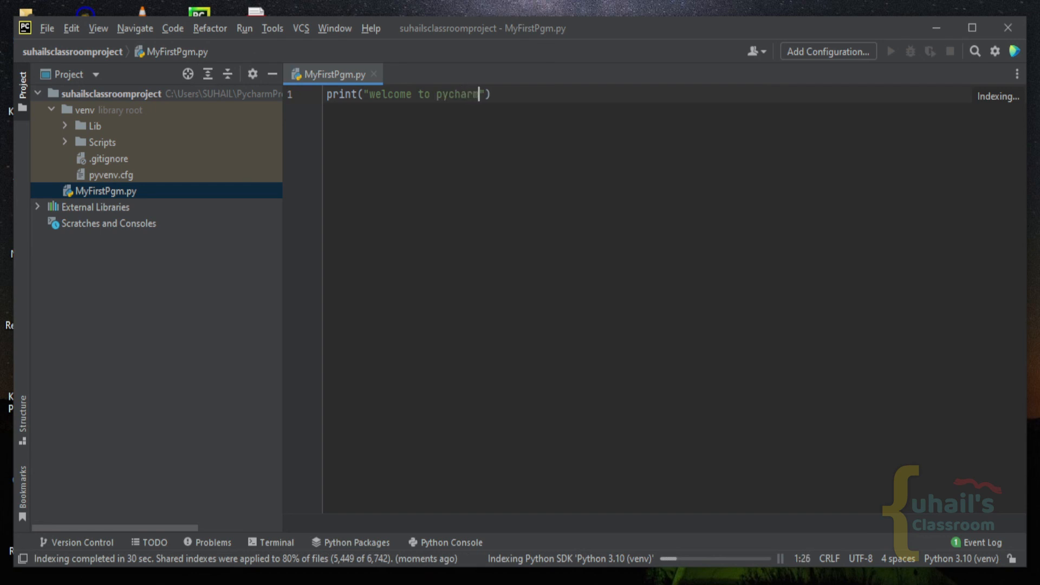
text( communi)
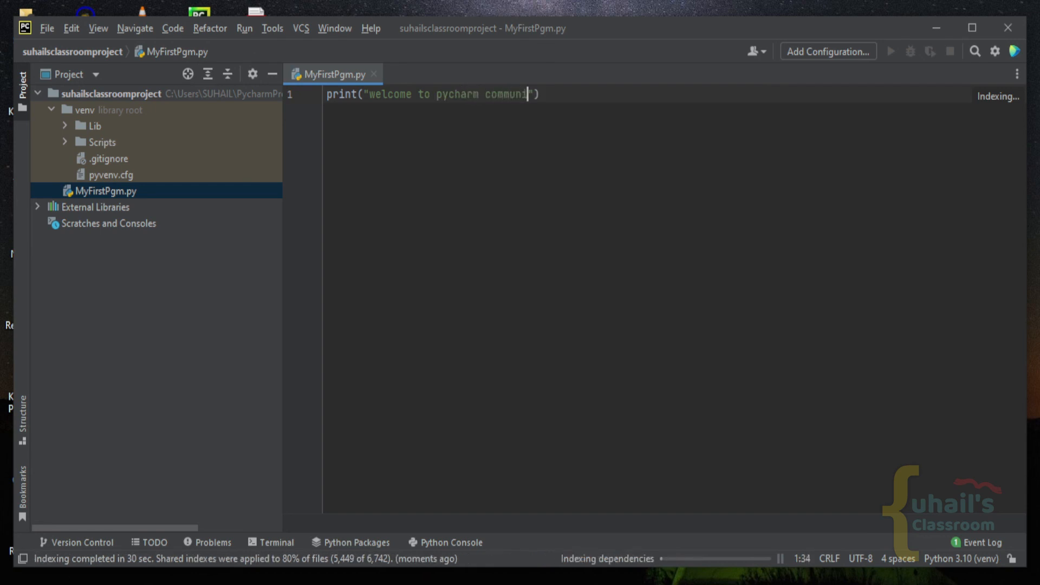
text(ty)
key(End)
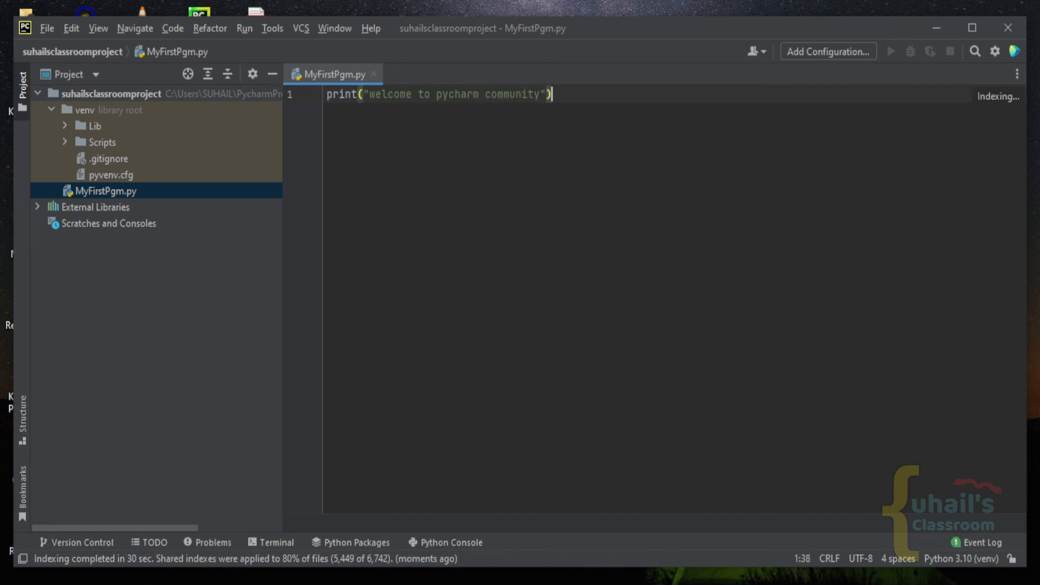
text(;)
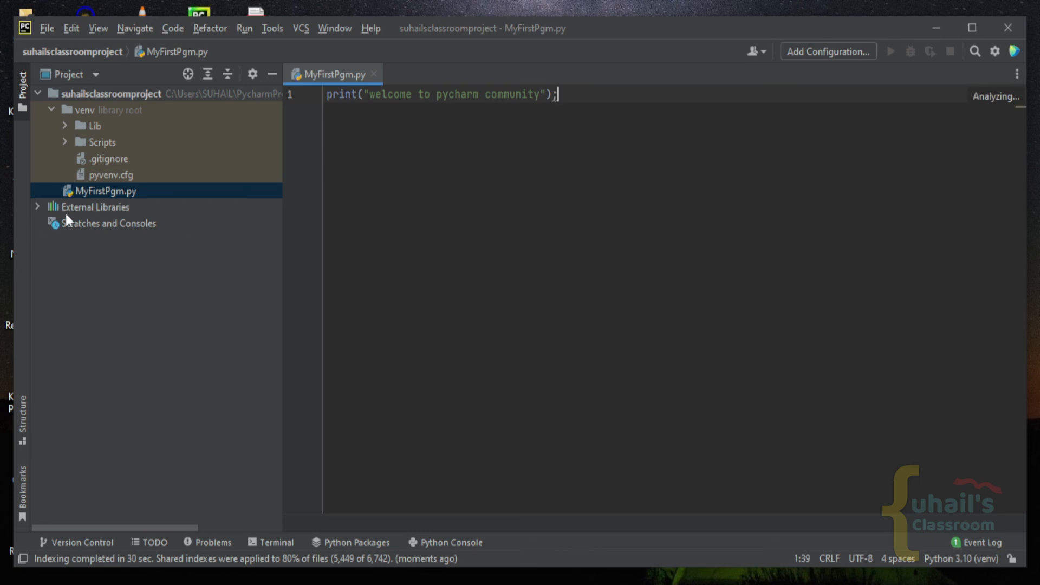
Step: Run the MyFirstPgm program from the project tree
right_click(103, 191)
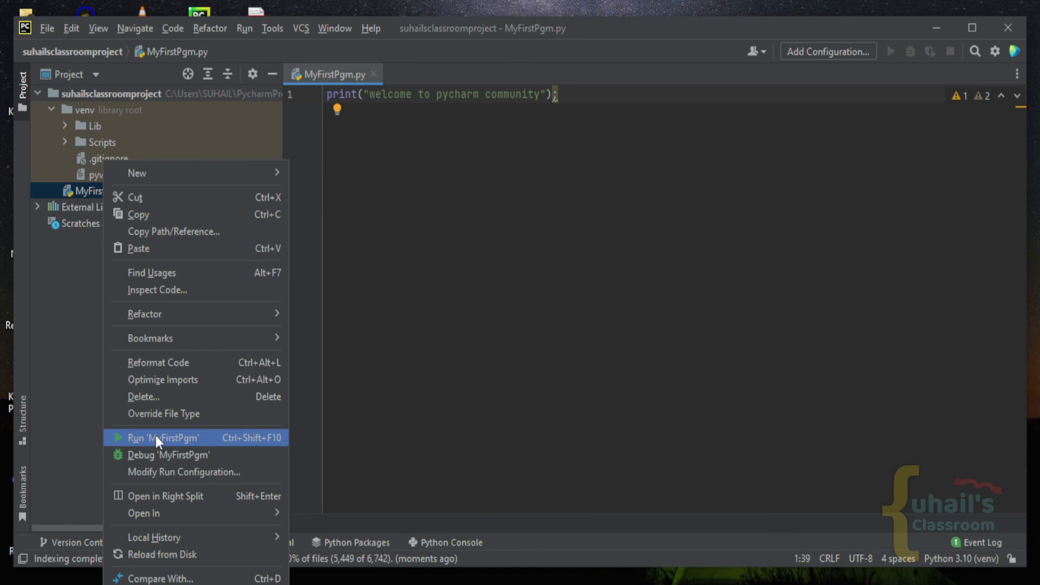
click(467, 411)
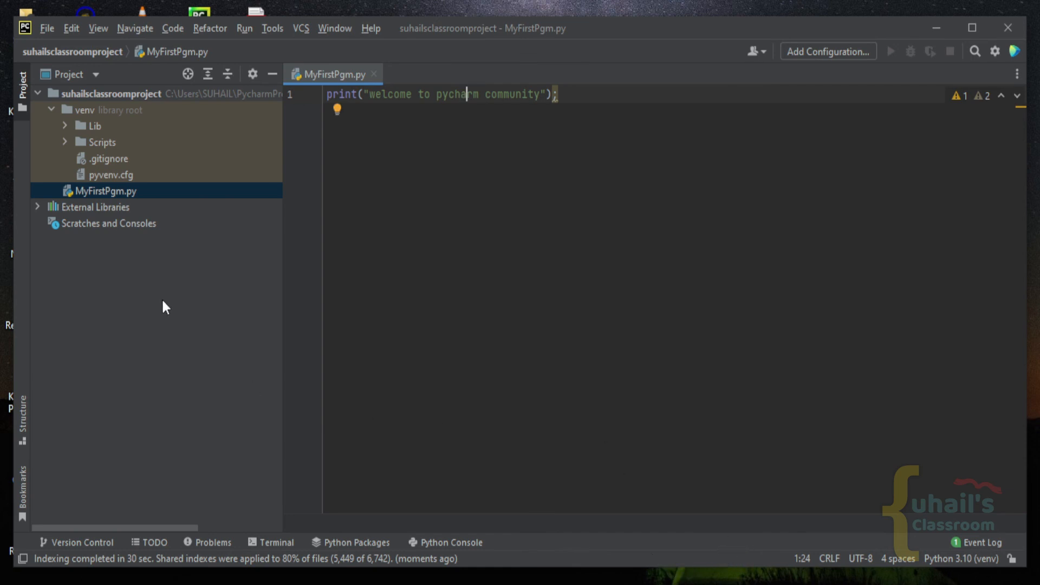
right_click(143, 191)
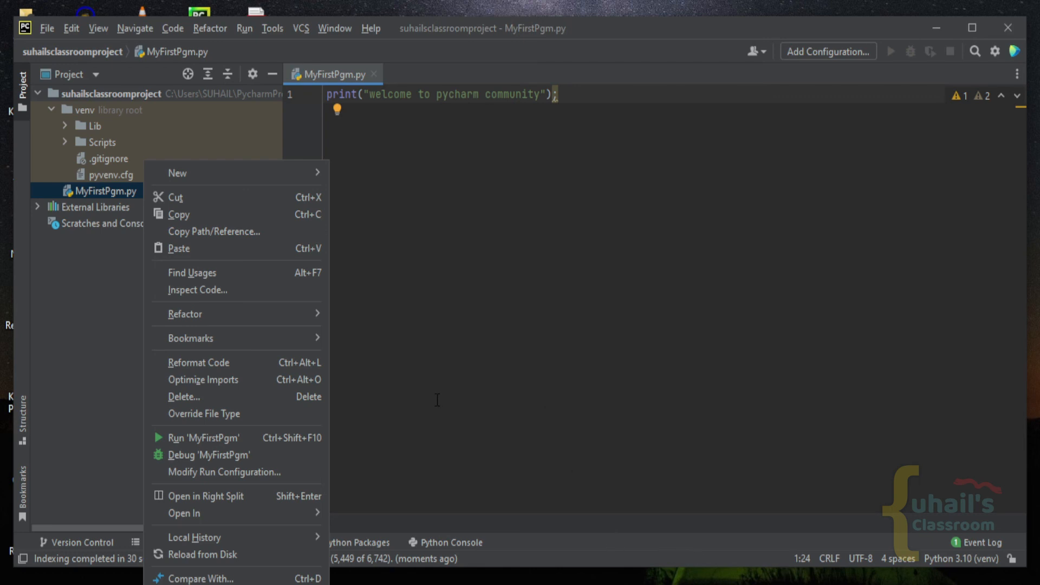
click(192, 434)
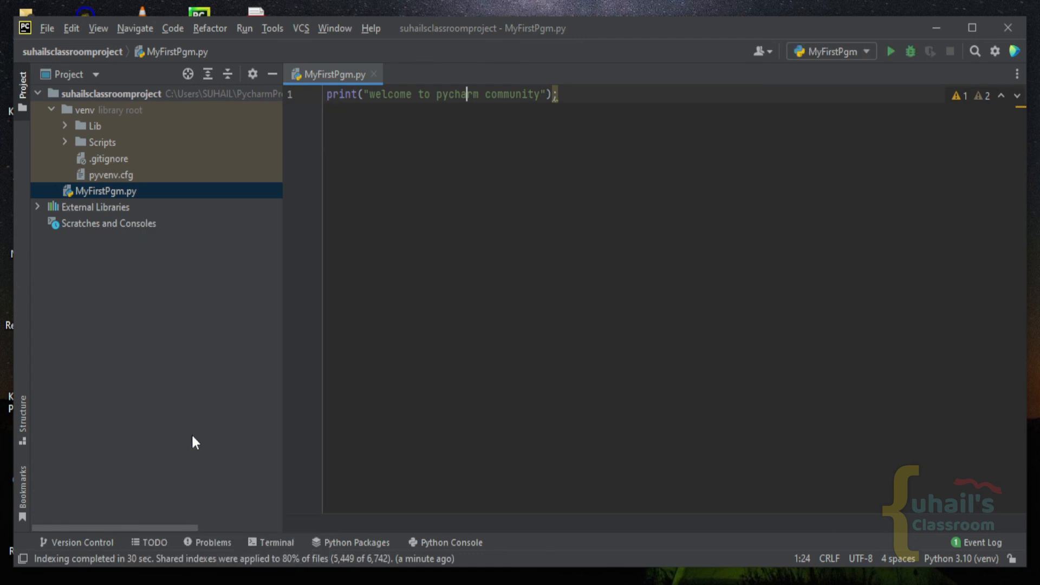